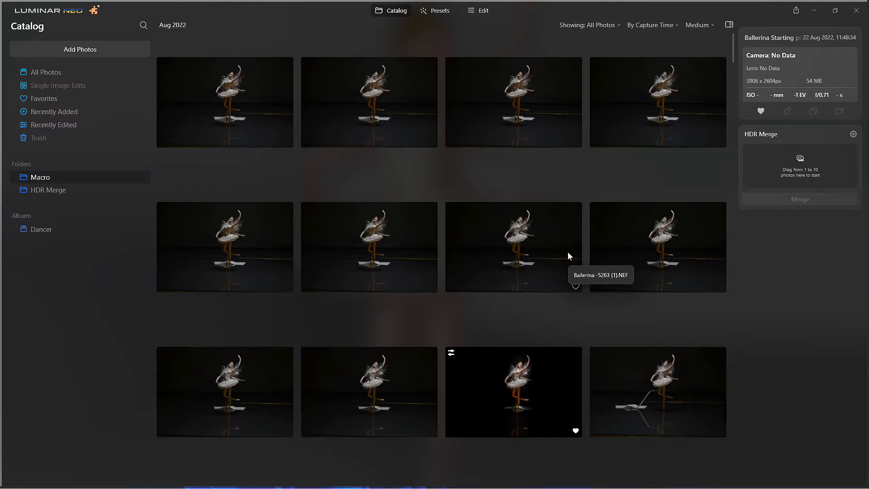
Step: Preview Ballerina -5262.NEF and the edited Ballerina -5264_HDR.tif enlarged, returning to the thumbnail grid after each
{"action": "left_click", "coordinate": [383, 235]}
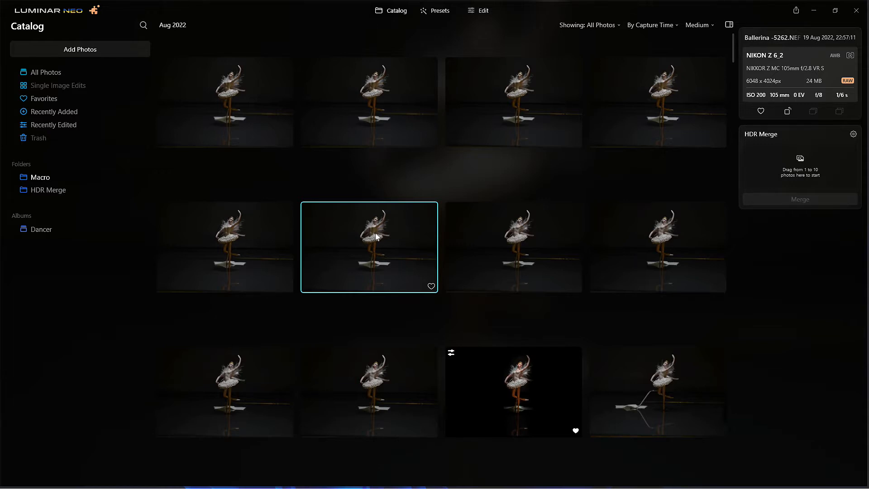
{"action": "double_click", "coordinate": [376, 235]}
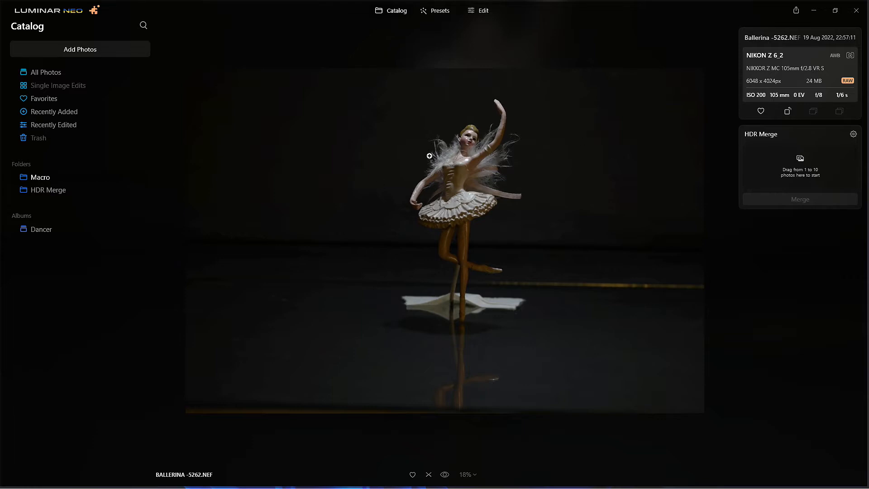
{"action": "double_click", "coordinate": [456, 145]}
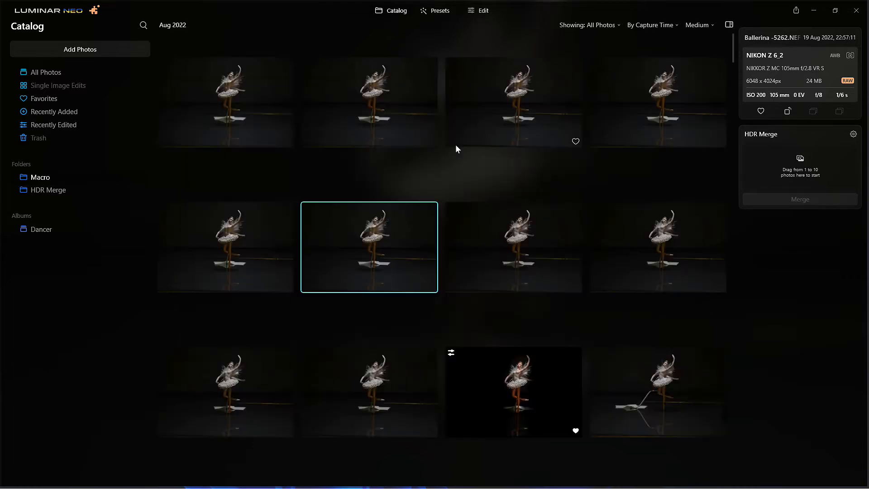
{"action": "scroll", "coordinate": [458, 232], "scroll_direction": "down", "scroll_amount": 2}
{"action": "scroll", "coordinate": [459, 235], "scroll_direction": "down", "scroll_amount": 3}
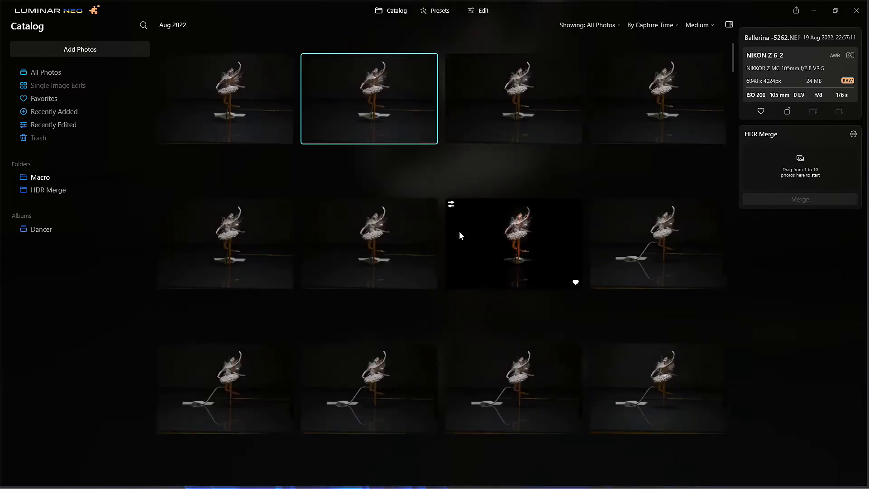
{"action": "double_click", "coordinate": [500, 137]}
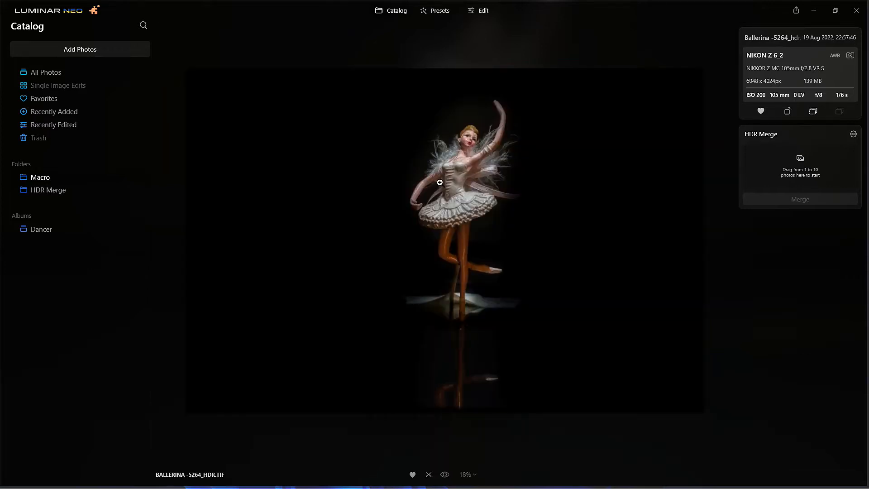
{"action": "double_click", "coordinate": [439, 182]}
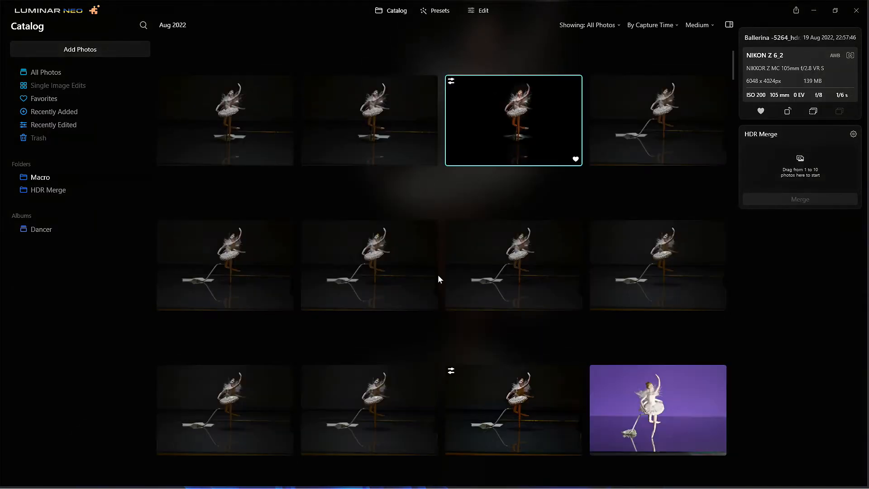
Step: Browse the Macro folder to the ballerina shots on a grey background and select Friendship and Love Rose-5302.NEF
{"action": "scroll", "coordinate": [438, 274], "scroll_direction": "down", "scroll_amount": 4}
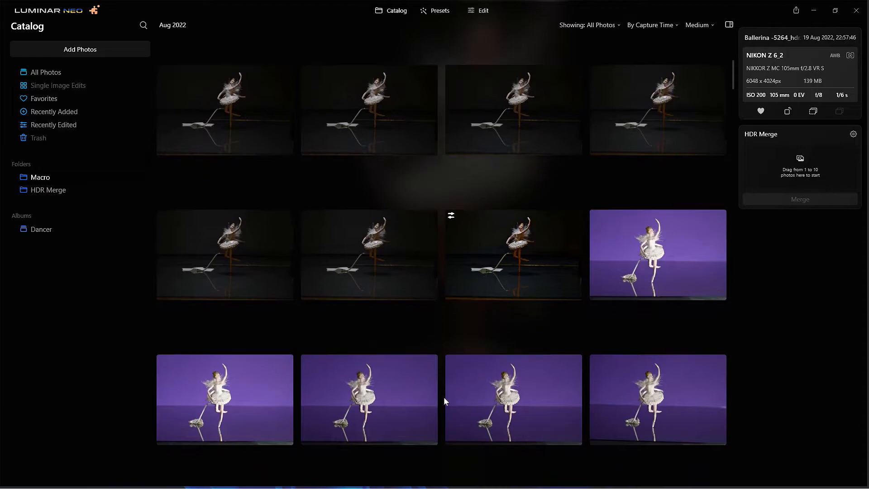
{"action": "scroll", "coordinate": [445, 395], "scroll_direction": "down", "scroll_amount": 10}
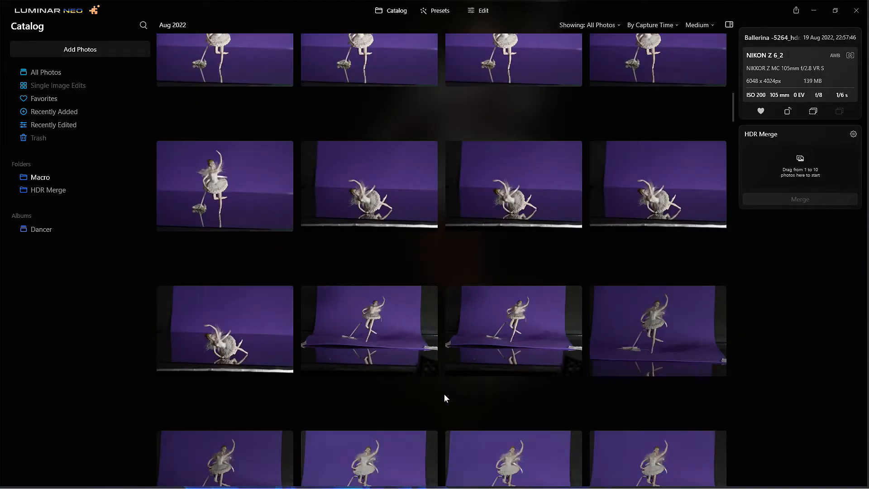
{"action": "scroll", "coordinate": [445, 393], "scroll_direction": "down", "scroll_amount": 8}
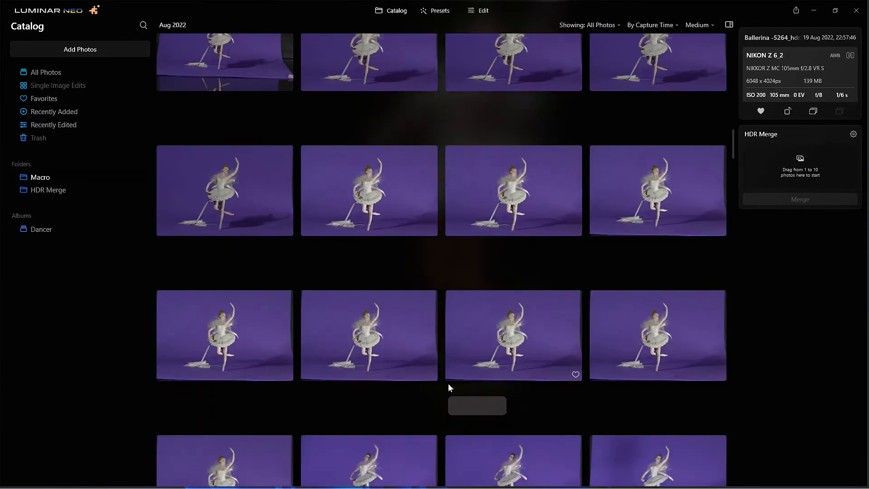
{"action": "scroll", "coordinate": [448, 377], "scroll_direction": "down", "scroll_amount": 8}
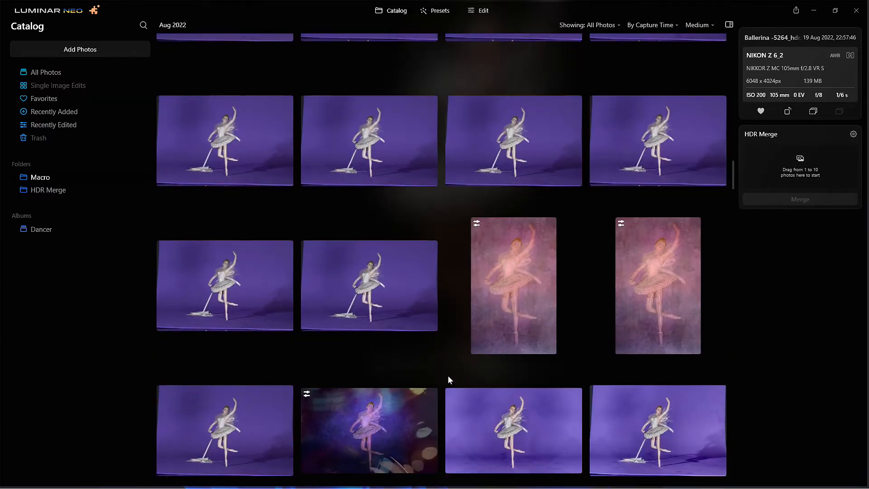
{"action": "scroll", "coordinate": [450, 379], "scroll_direction": "down", "scroll_amount": 8}
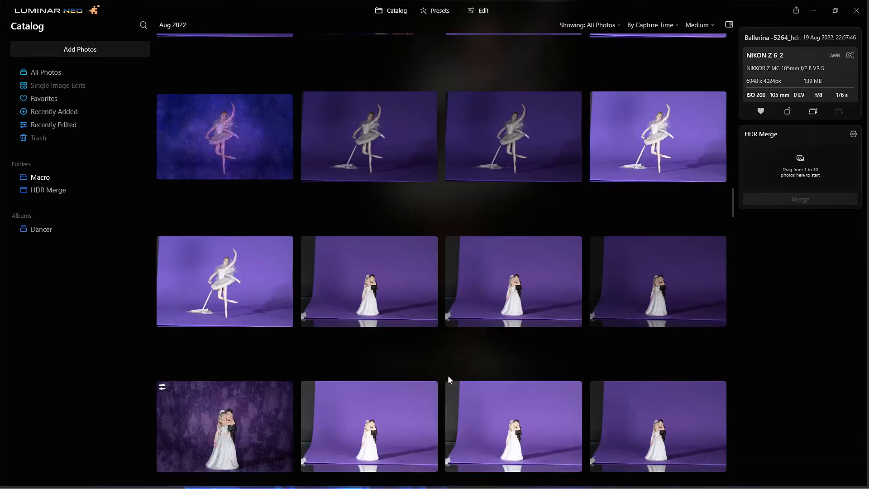
{"action": "scroll", "coordinate": [448, 376], "scroll_direction": "down", "scroll_amount": 8}
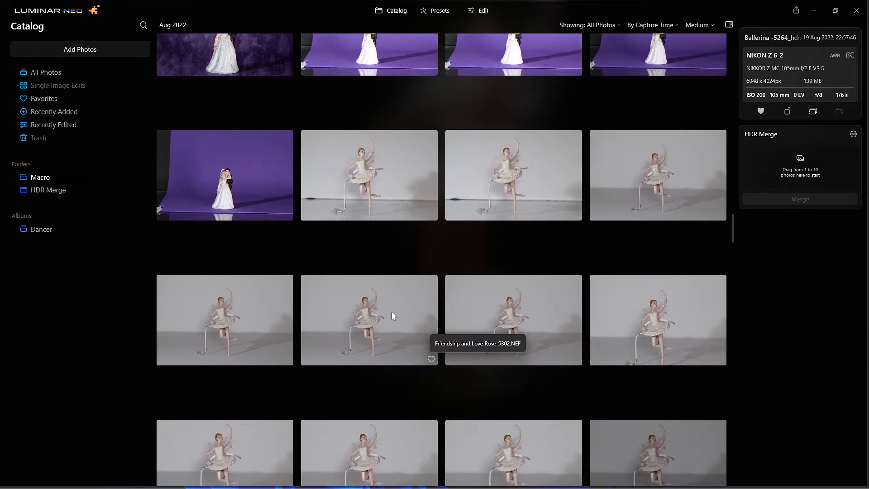
{"action": "left_click", "coordinate": [392, 312]}
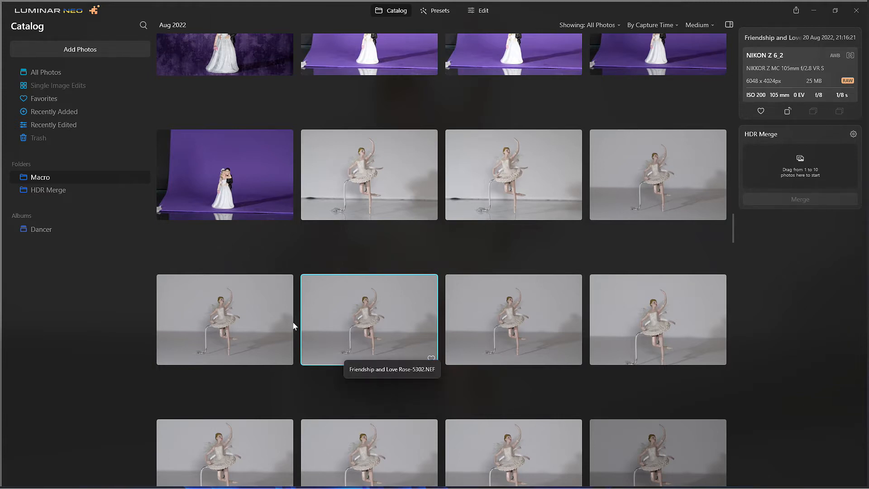
Step: Open Ballerina Starting point.tif from the Dancer album for editing
{"action": "left_click", "coordinate": [51, 233]}
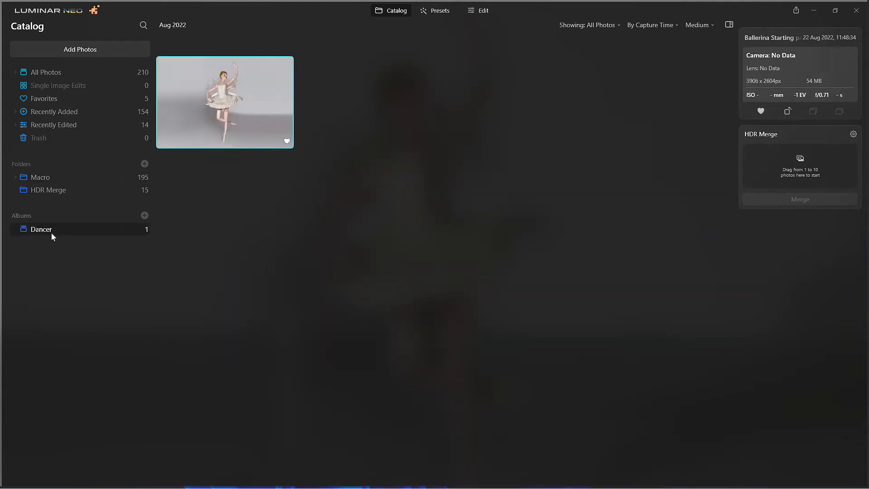
{"action": "double_click", "coordinate": [230, 102]}
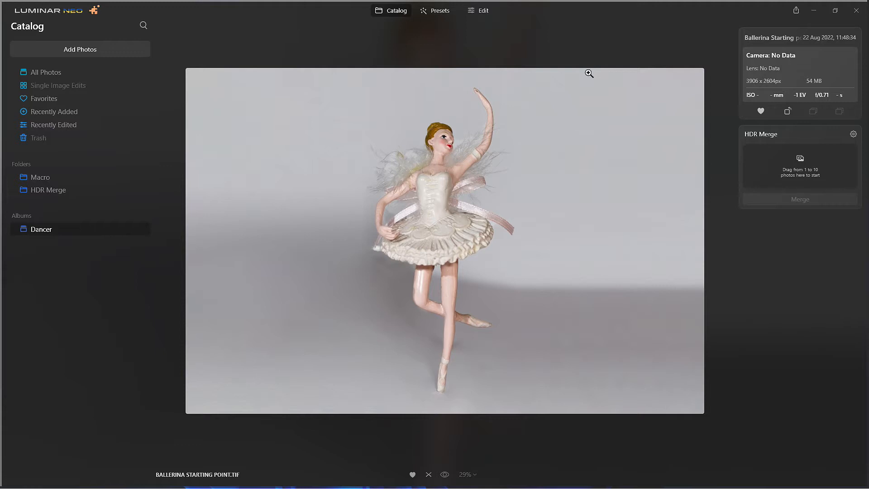
{"action": "left_click", "coordinate": [477, 11]}
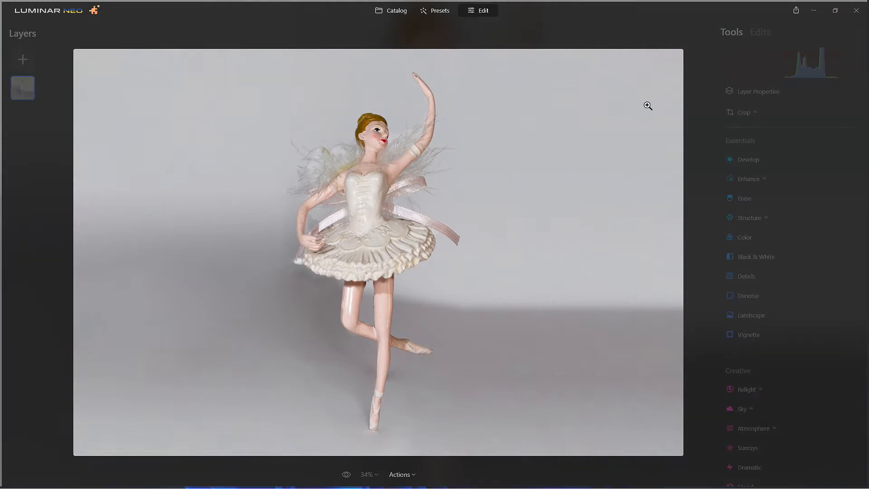
Step: Duplicate the ballerina photo layer
{"action": "left_click", "coordinate": [30, 93]}
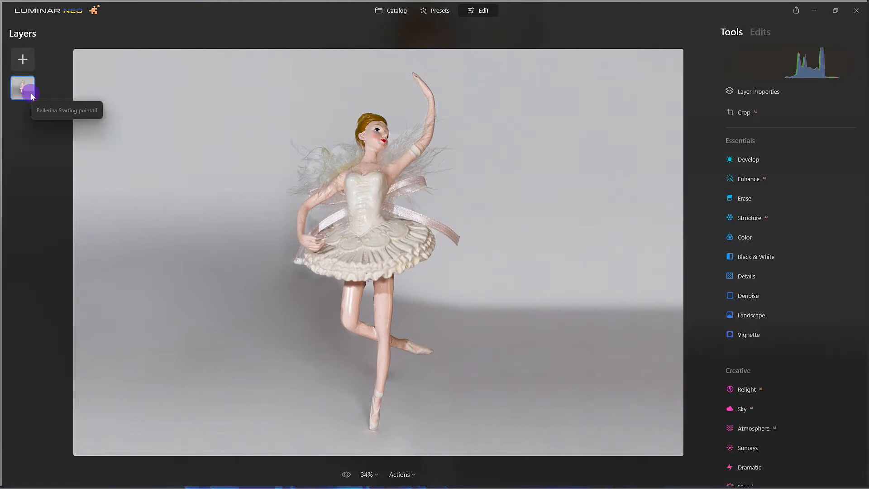
{"action": "right_click", "coordinate": [31, 94]}
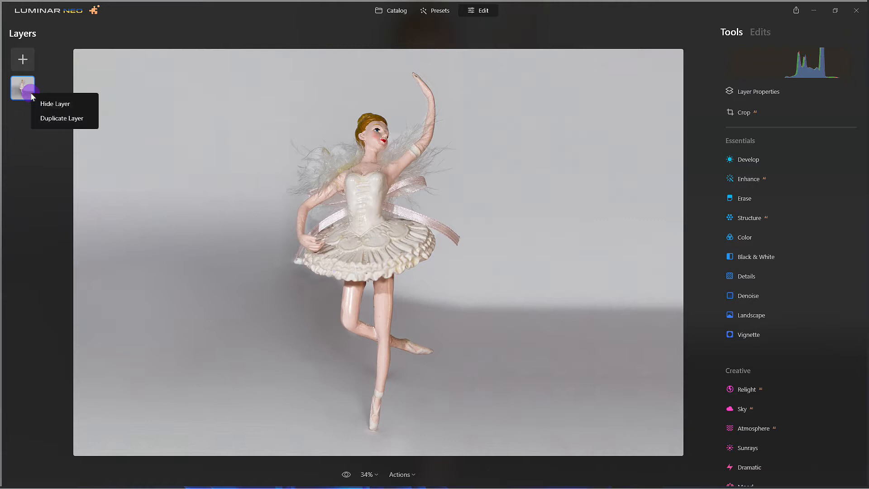
{"action": "left_click", "coordinate": [61, 119]}
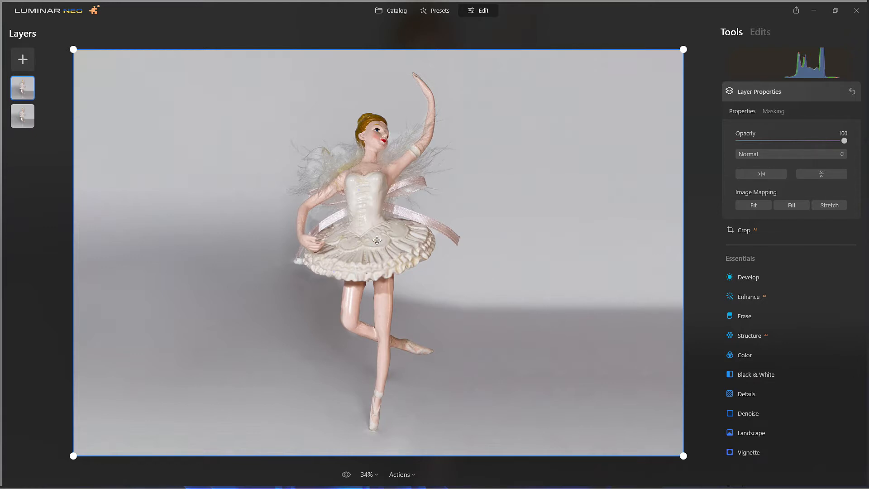
Step: Shift the duplicate layer to the left and stretch its right edge back to the canvas's right edge
{"action": "left_click_drag", "start_coordinate": [373, 240], "coordinate": [212, 239]}
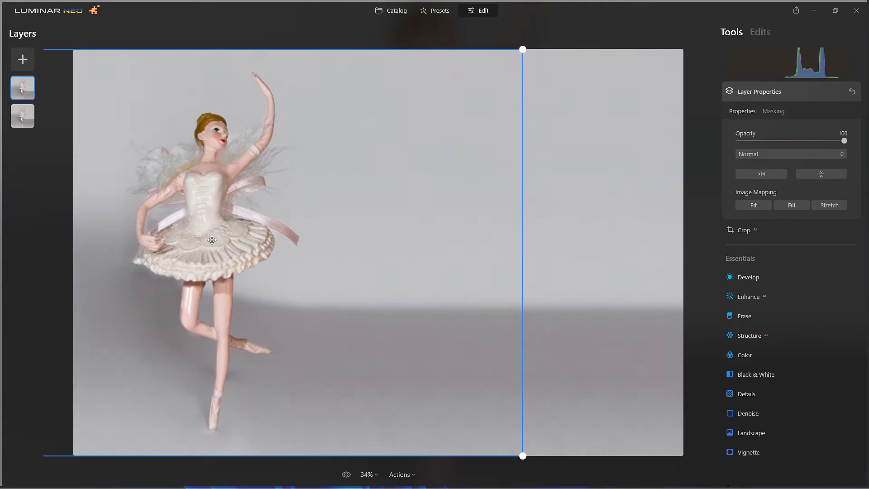
{"action": "left_click_drag", "start_coordinate": [212, 239], "coordinate": [207, 239]}
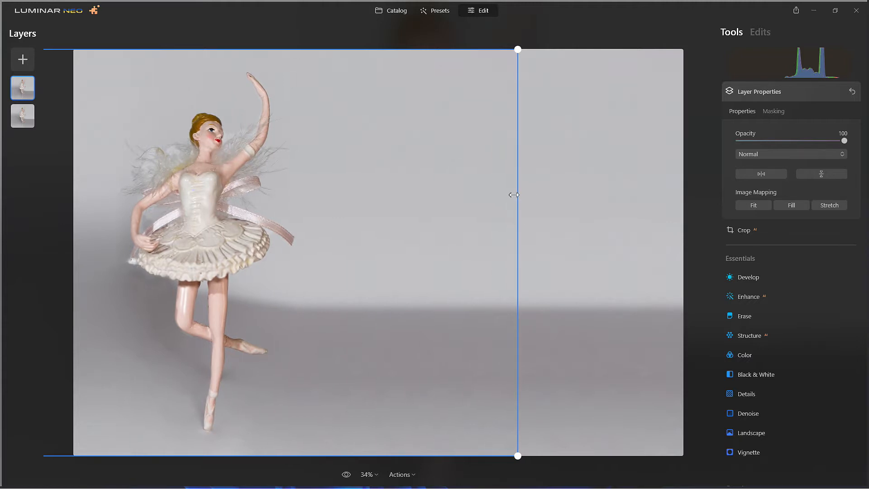
{"action": "left_click_drag", "start_coordinate": [514, 194], "coordinate": [681, 213]}
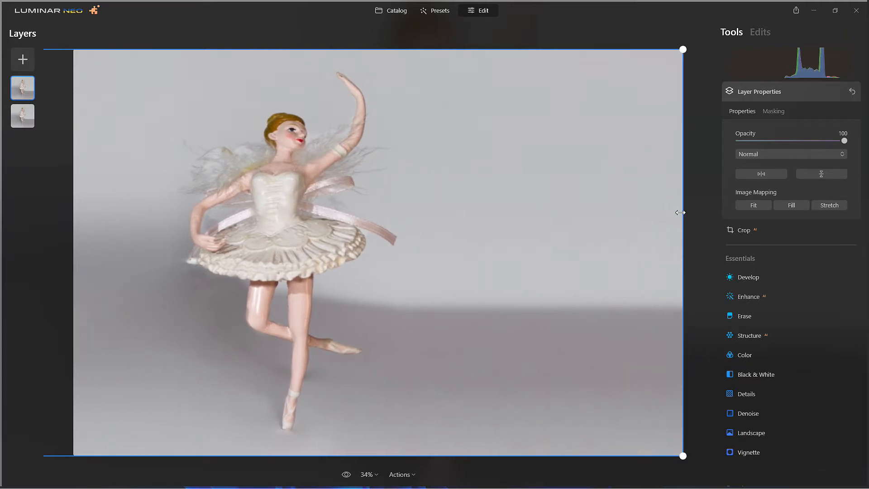
Step: Flip the duplicate layer horizontally and move it right until its left edge meets the canvas's left edge
{"action": "left_click", "coordinate": [773, 174]}
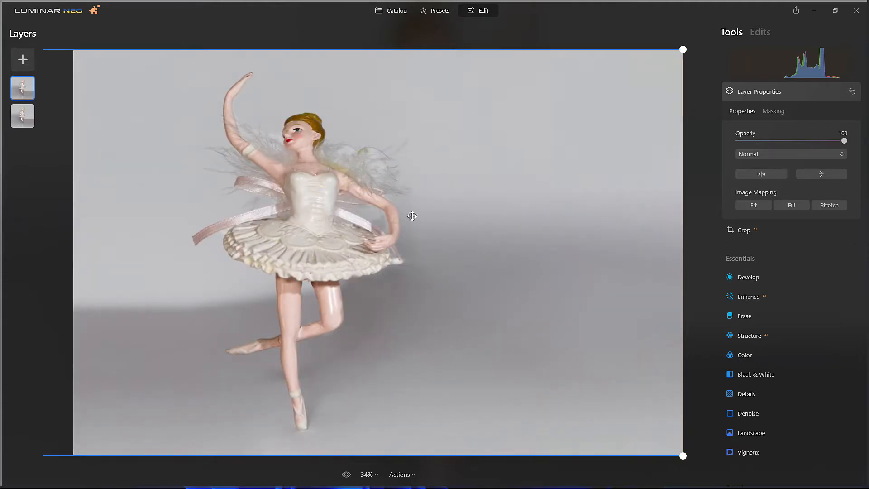
{"action": "left_click_drag", "start_coordinate": [319, 232], "coordinate": [485, 233]}
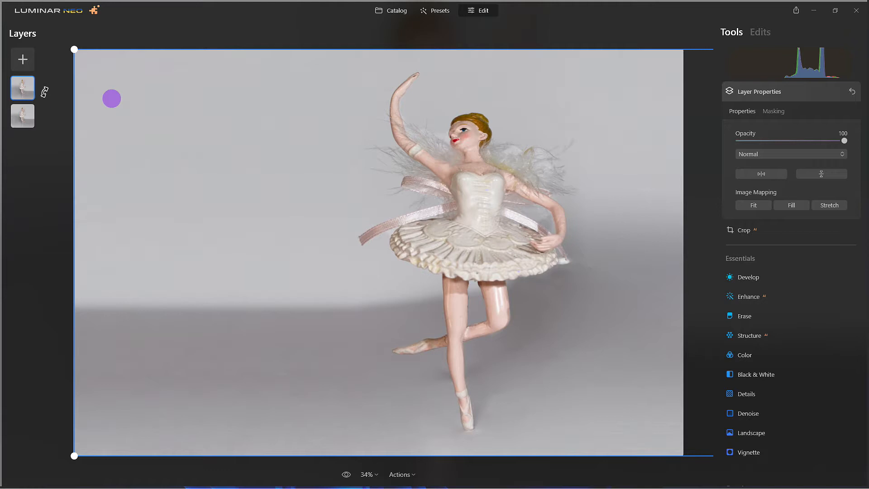
Step: Brush a layer mask at size 268 over the background left of the ballerina to blend in the flipped backdrop
{"action": "left_click", "coordinate": [782, 113]}
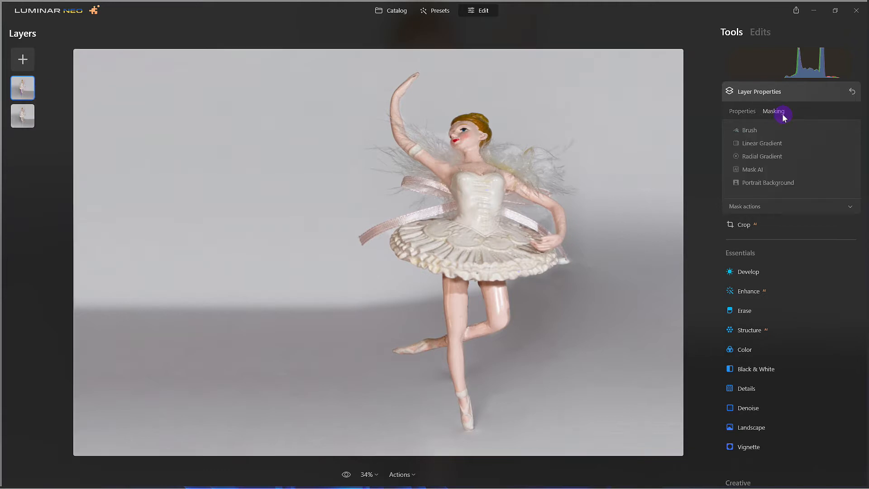
{"action": "left_click", "coordinate": [749, 130]}
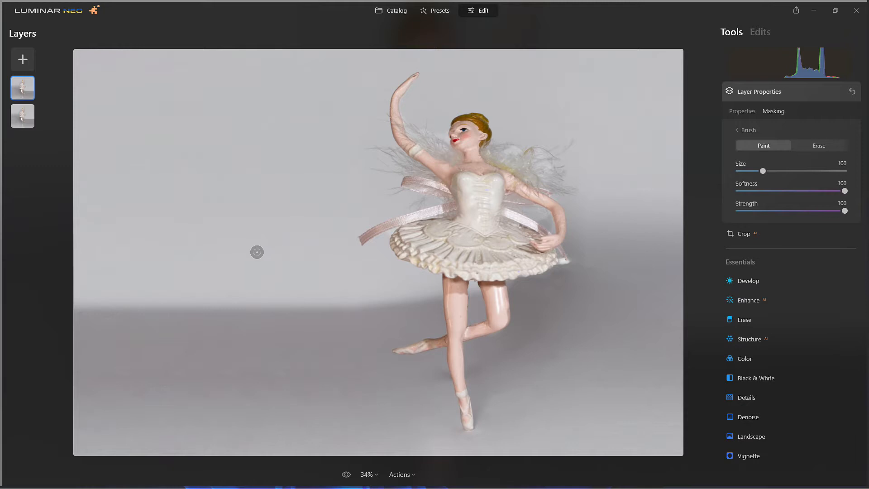
{"action": "key", "text": "bracketright"}
{"action": "key", "text": "bracketright"}
{"action": "key", "text": "bracketright"}
{"action": "key", "text": "bracketright"}
{"action": "key", "text": "bracketright"}
{"action": "key", "text": "bracketright"}
{"action": "key", "text": "bracketright"}
{"action": "key", "text": "bracketright"}
{"action": "key", "text": "bracketright"}
{"action": "key", "text": "bracketright"}
{"action": "key", "text": "bracketright"}
{"action": "key", "text": "bracketright"}
{"action": "key", "text": "bracketright"}
{"action": "key", "text": "bracketright"}
{"action": "key", "text": "bracketright"}
{"action": "key", "text": "bracketright"}
{"action": "left_click_drag", "start_coordinate": [85, 259], "coordinate": [142, 292]}
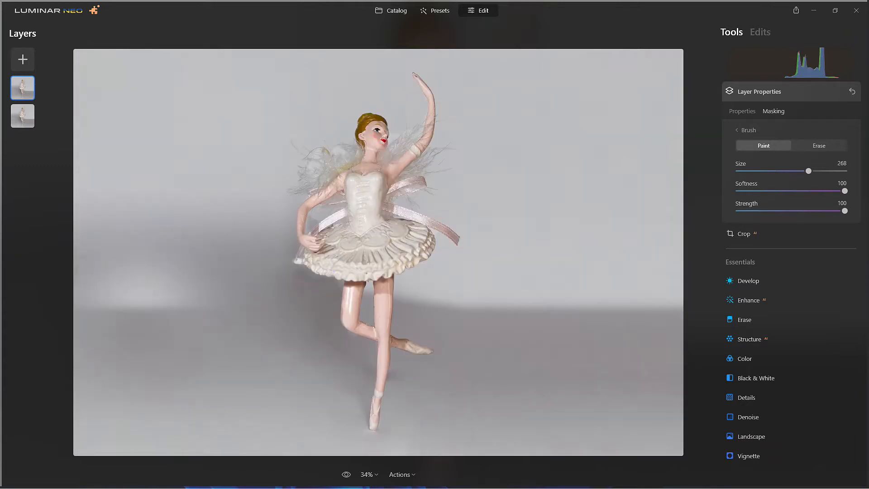
{"action": "mouse_move", "coordinate": [88, 260]}
{"action": "left_mouse_down"}
{"action": "mouse_move", "coordinate": [132, 284]}
{"action": "mouse_move", "coordinate": [54, 334]}
{"action": "mouse_move", "coordinate": [9, 379]}
{"action": "mouse_move", "coordinate": [67, 402]}
{"action": "mouse_move", "coordinate": [129, 389]}
{"action": "mouse_move", "coordinate": [190, 361]}
{"action": "mouse_move", "coordinate": [90, 206]}
{"action": "mouse_move", "coordinate": [101, 106]}
{"action": "mouse_move", "coordinate": [74, 295]}
{"action": "left_mouse_up"}
{"action": "mouse_move", "coordinate": [215, 424]}
{"action": "left_mouse_down"}
{"action": "mouse_move", "coordinate": [171, 349]}
{"action": "mouse_move", "coordinate": [166, 249]}
{"action": "mouse_move", "coordinate": [81, 263]}
{"action": "mouse_move", "coordinate": [103, 248]}
{"action": "left_mouse_up"}
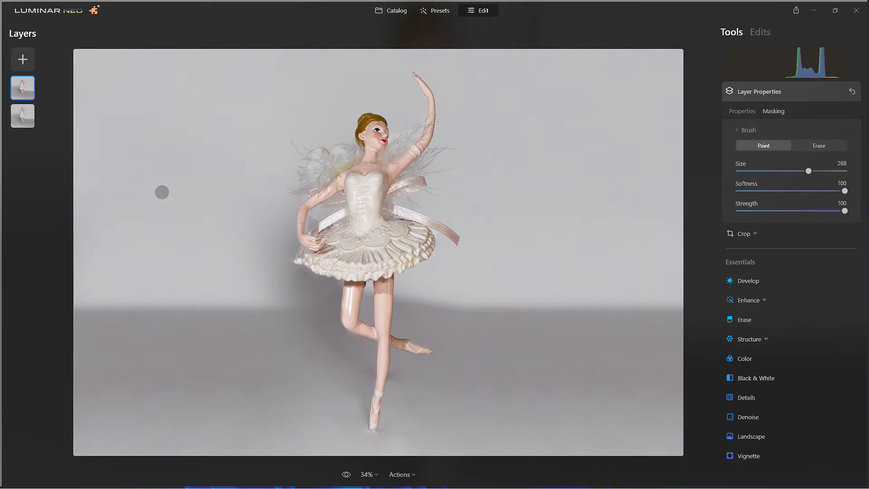
{"action": "left_click_drag", "start_coordinate": [199, 148], "coordinate": [205, 320]}
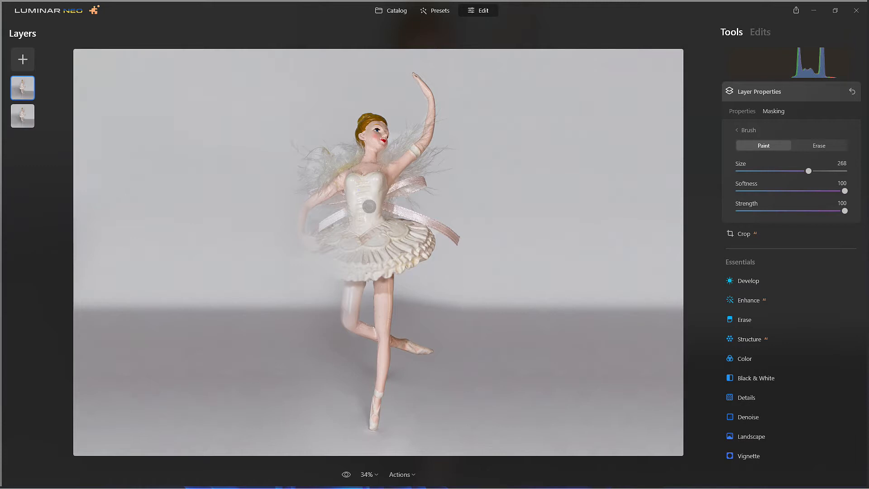
Step: Erase the mask from the ballerina's wing, arm and skirt using a size 124 brush at strength 43
{"action": "left_click", "coordinate": [819, 147]}
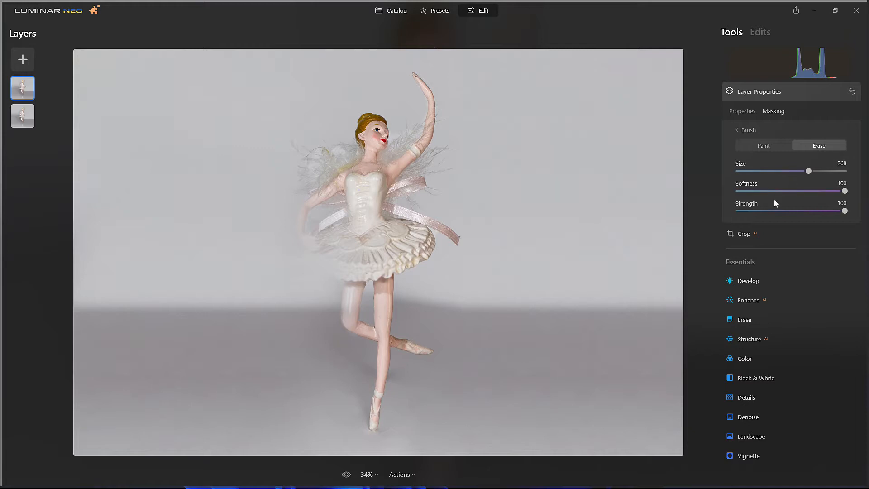
{"action": "left_click", "coordinate": [784, 211]}
{"action": "scroll", "coordinate": [268, 156], "scroll_direction": "down", "scroll_amount": 6}
{"action": "scroll", "coordinate": [286, 173], "scroll_direction": "down", "scroll_amount": 1}
{"action": "scroll", "coordinate": [285, 174], "scroll_direction": "down", "scroll_amount": 7}
{"action": "mouse_move", "coordinate": [295, 174]}
{"action": "left_mouse_down"}
{"action": "mouse_move", "coordinate": [281, 196]}
{"action": "mouse_move", "coordinate": [315, 170]}
{"action": "left_mouse_up"}
{"action": "mouse_move", "coordinate": [284, 220]}
{"action": "left_mouse_down"}
{"action": "mouse_move", "coordinate": [322, 206]}
{"action": "mouse_move", "coordinate": [286, 213]}
{"action": "mouse_move", "coordinate": [367, 218]}
{"action": "mouse_move", "coordinate": [287, 241]}
{"action": "mouse_move", "coordinate": [306, 234]}
{"action": "mouse_move", "coordinate": [284, 225]}
{"action": "mouse_move", "coordinate": [336, 239]}
{"action": "mouse_move", "coordinate": [291, 218]}
{"action": "mouse_move", "coordinate": [290, 231]}
{"action": "mouse_move", "coordinate": [326, 245]}
{"action": "mouse_move", "coordinate": [290, 234]}
{"action": "mouse_move", "coordinate": [315, 230]}
{"action": "left_mouse_up"}
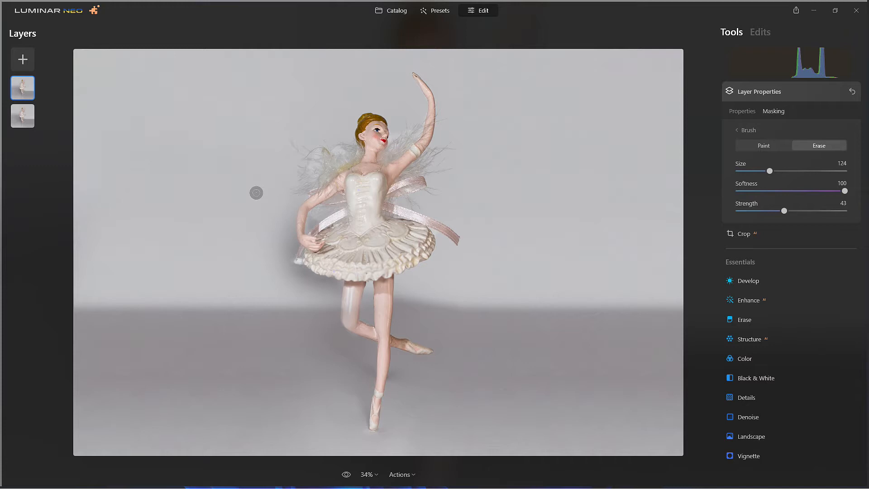
{"action": "left_click_drag", "start_coordinate": [277, 214], "coordinate": [277, 214]}
Step: Paint the mask back over the shadow beside the ballerina's arm and skirt at strength 43, checking coverage with the mask overlay
{"action": "key", "text": "x"}
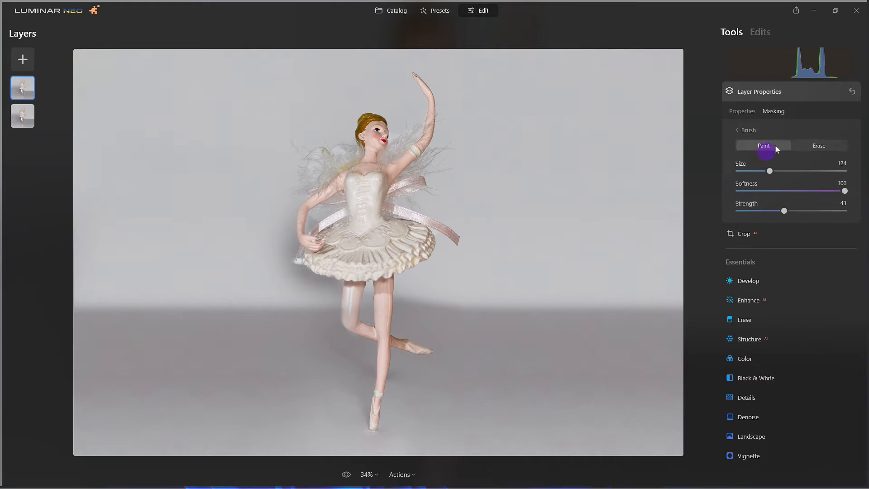
{"action": "left_click", "coordinate": [258, 214]}
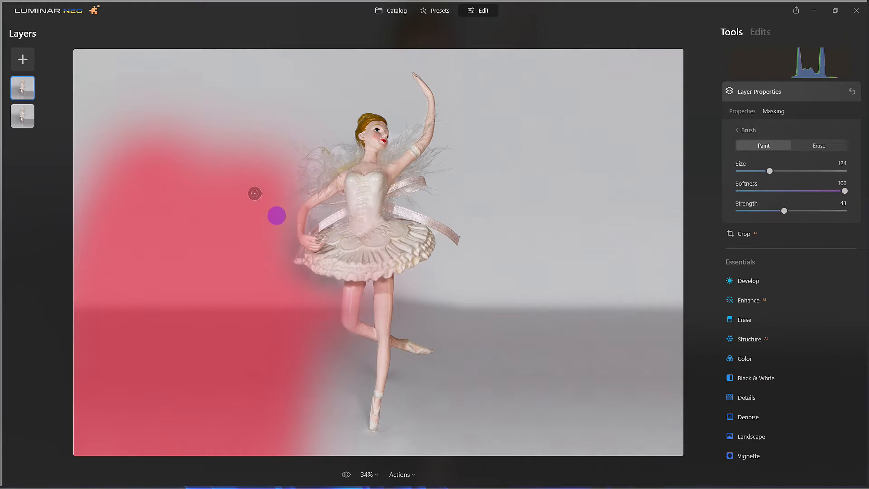
{"action": "key", "text": "/"}
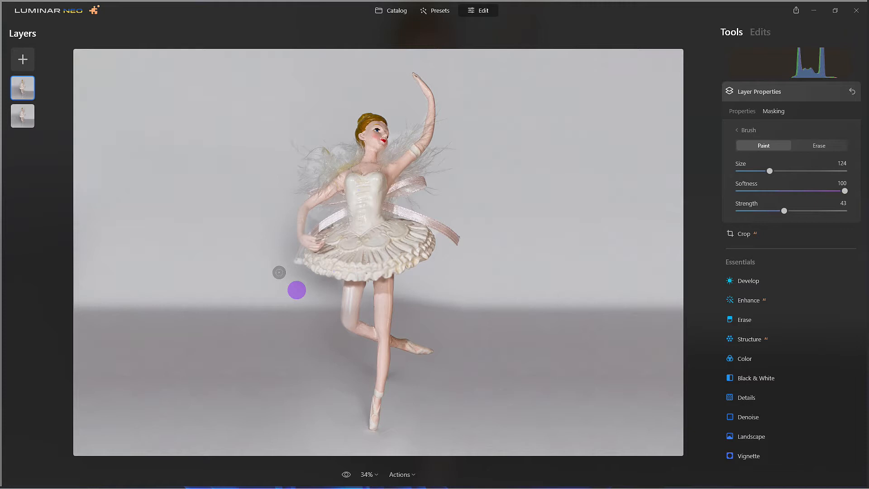
{"action": "key", "text": "/"}
{"action": "key", "text": "/"}
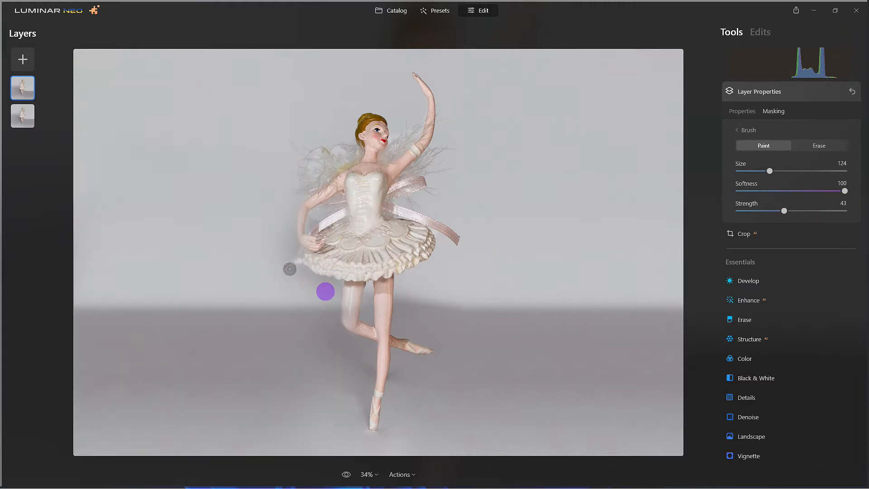
Step: Check the mask coverage with the overlay and leave the layer's mask brush
{"action": "key", "text": "/"}
{"action": "key", "text": "/"}
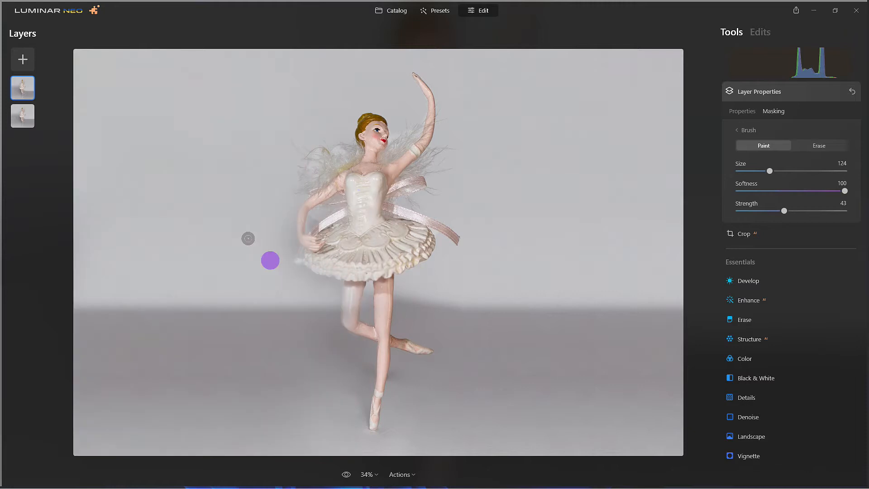
{"action": "left_click", "coordinate": [738, 130]}
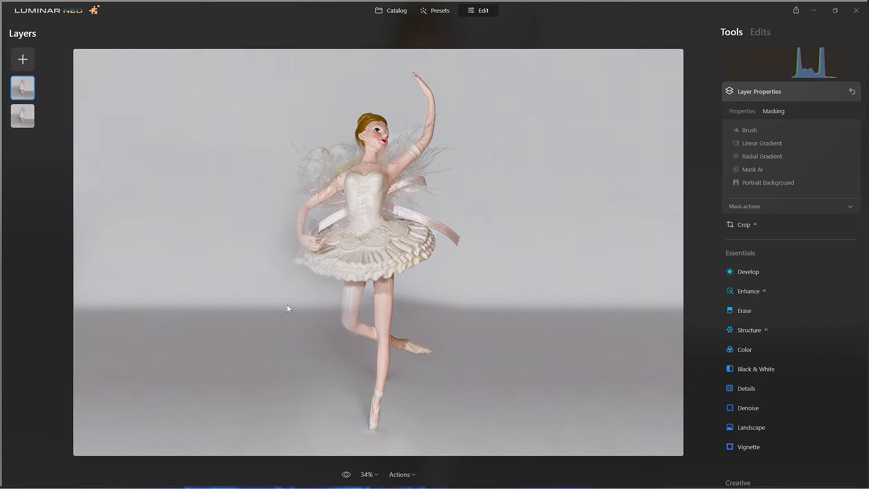
{"action": "scroll", "coordinate": [272, 321], "scroll_direction": "down", "scroll_amount": 1}
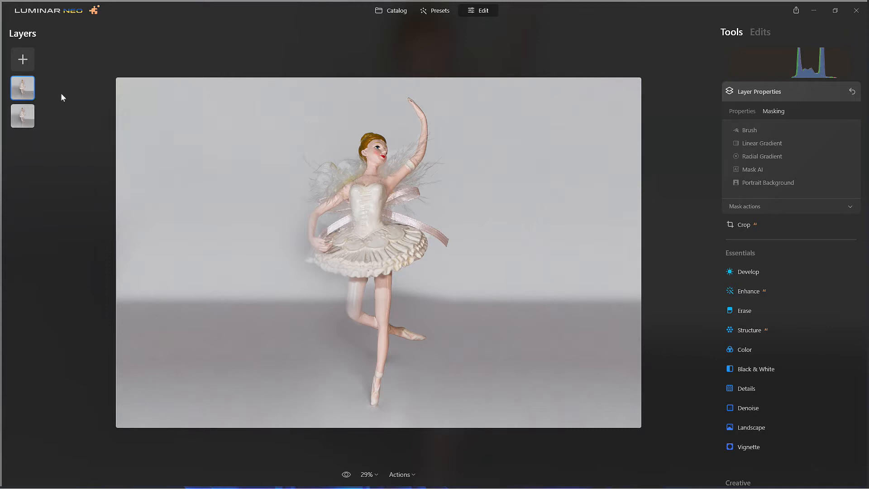
Step: Return to the catalog and open the Tiff folder inside Macro's Platypod Ballerina folder
{"action": "left_click", "coordinate": [798, 12]}
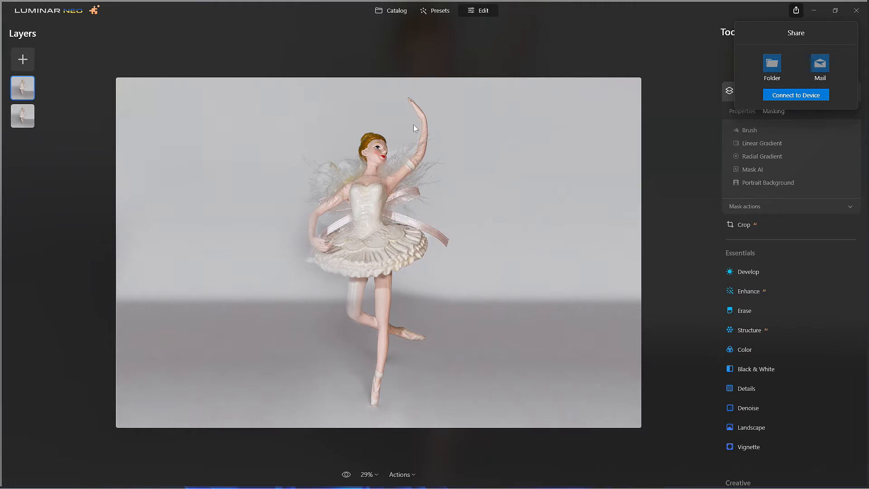
{"action": "key", "text": "g"}
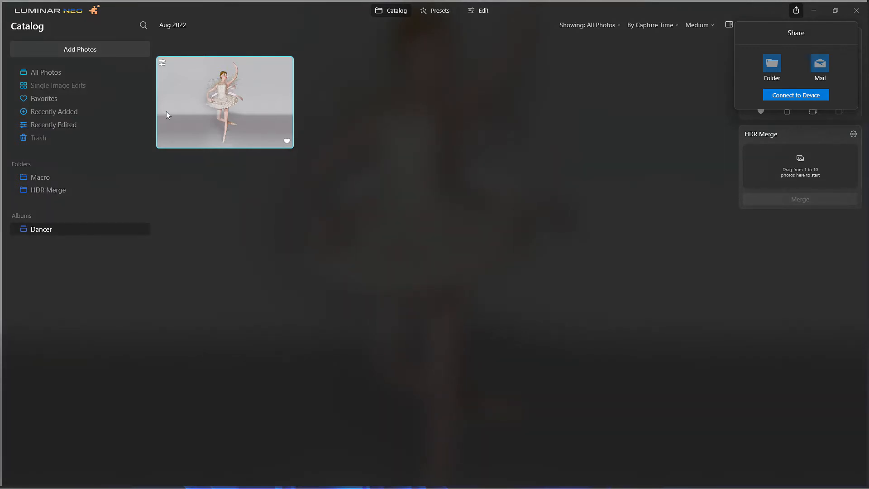
{"action": "left_click", "coordinate": [44, 179]}
{"action": "left_click", "coordinate": [16, 177]}
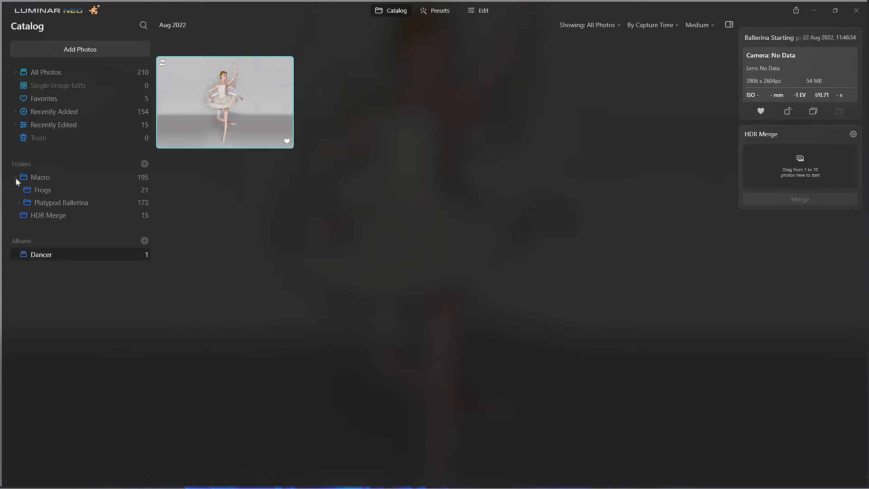
{"action": "left_click", "coordinate": [22, 202]}
{"action": "left_click", "coordinate": [18, 203]}
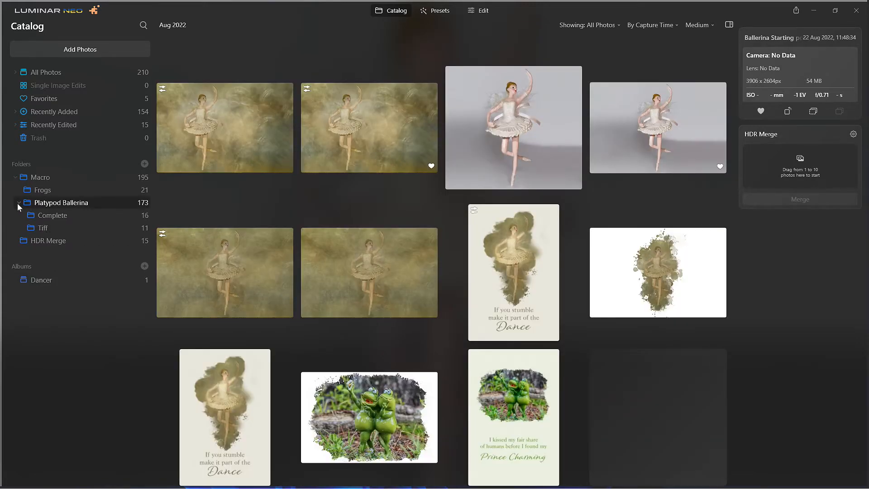
{"action": "left_click", "coordinate": [32, 229]}
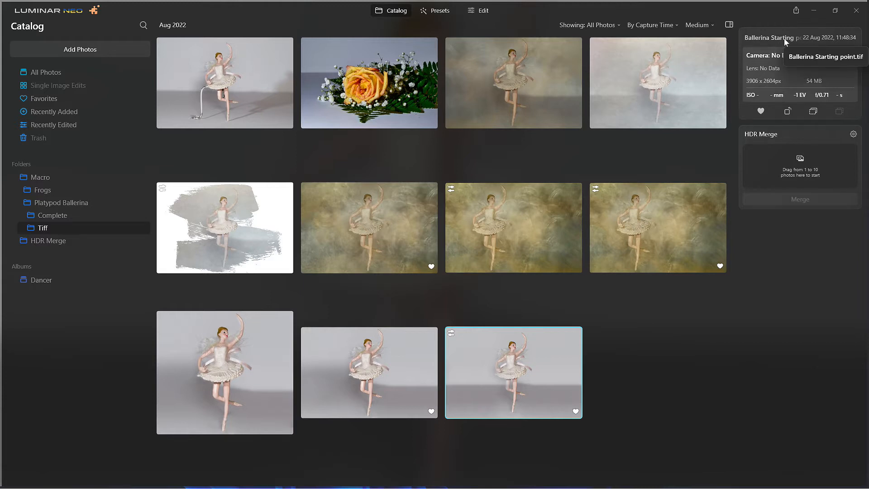
Step: View Ballerina Starting point.tif enlarged, check its layers in the editor, and return to the catalog
{"action": "double_click", "coordinate": [515, 371]}
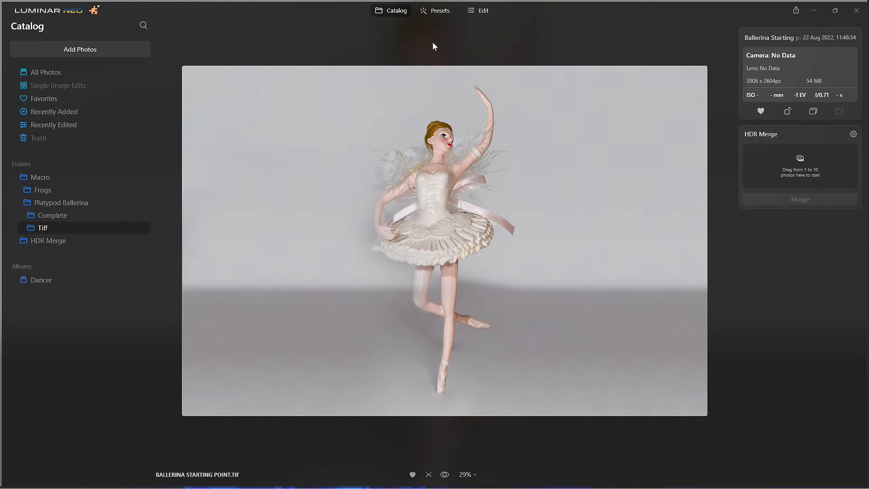
{"action": "left_click", "coordinate": [482, 12]}
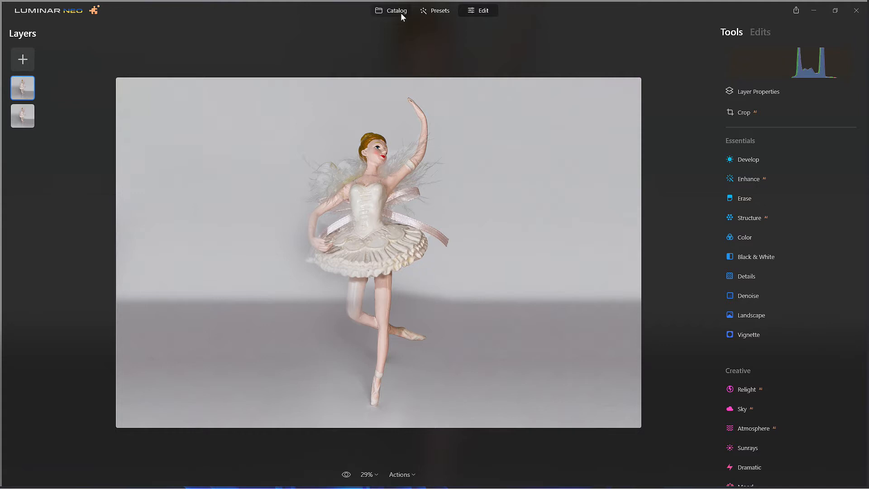
{"action": "left_click", "coordinate": [396, 13]}
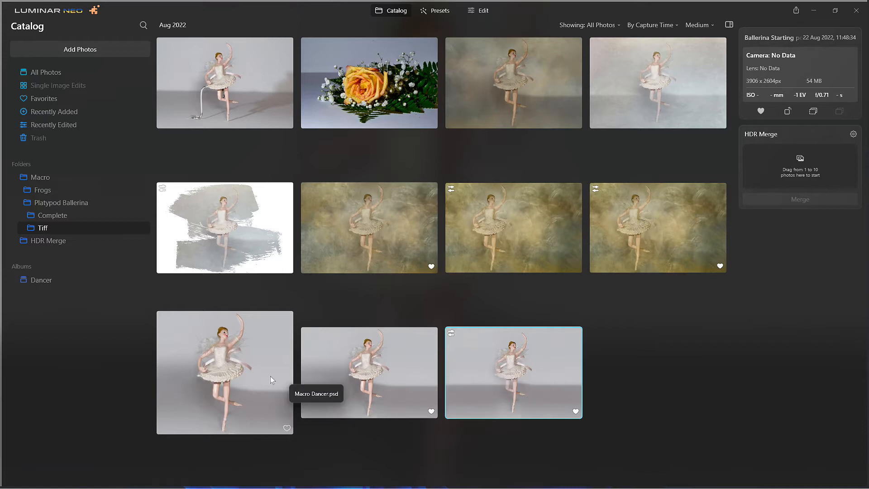
Step: Revert the Macro Dancer v2 photo with the brush-stroke cutout on white to its original
{"action": "left_click", "coordinate": [241, 234]}
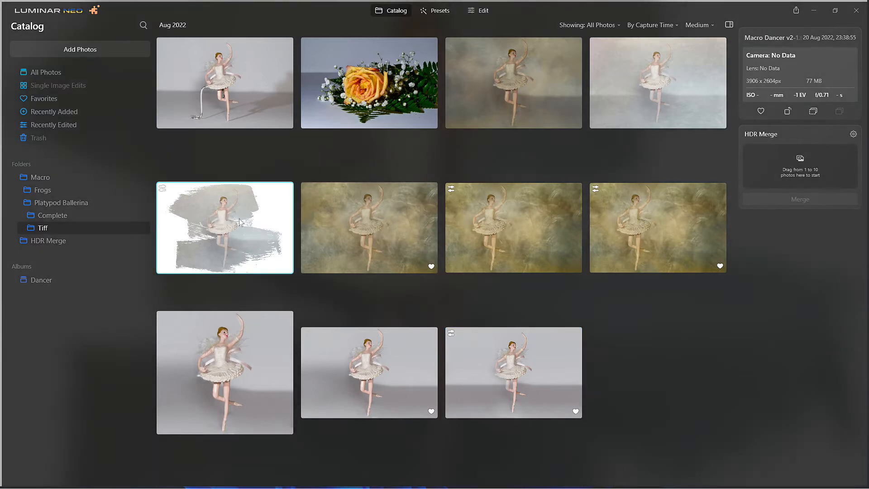
{"action": "right_click", "coordinate": [240, 220]}
{"action": "mouse_move", "coordinate": [277, 285]}
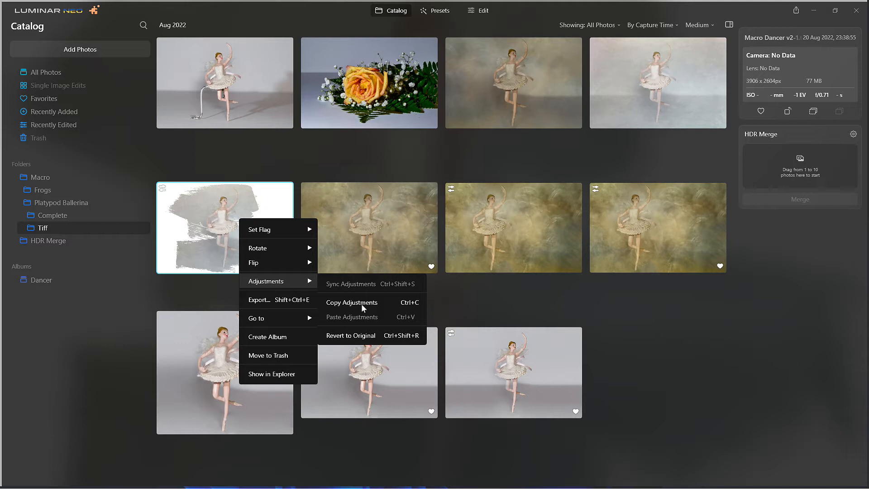
{"action": "left_click", "coordinate": [365, 335]}
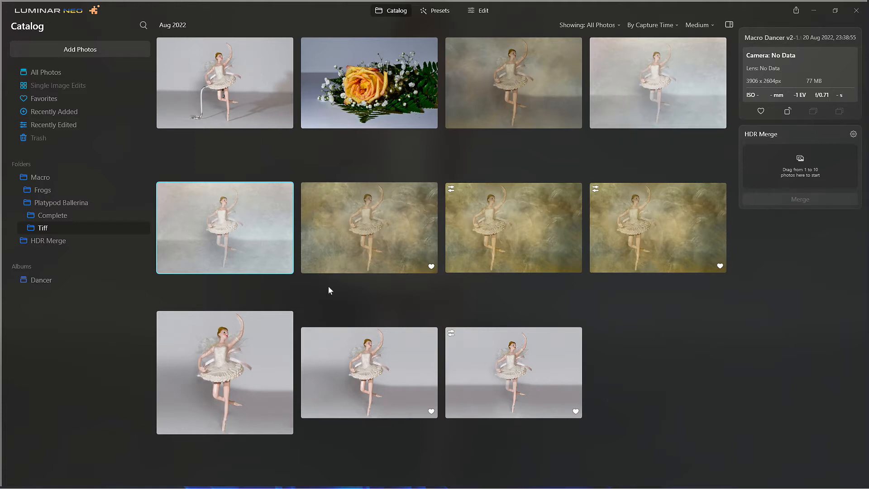
Step: Examine the finished ballerina images in the Complete folder, including the adjustment options available for the splattered cutout
{"action": "left_click", "coordinate": [471, 362]}
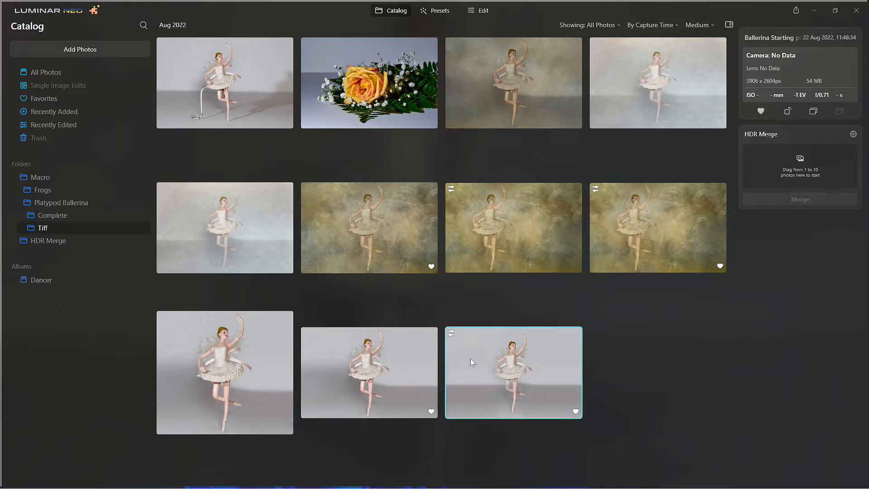
{"action": "left_click", "coordinate": [53, 215]}
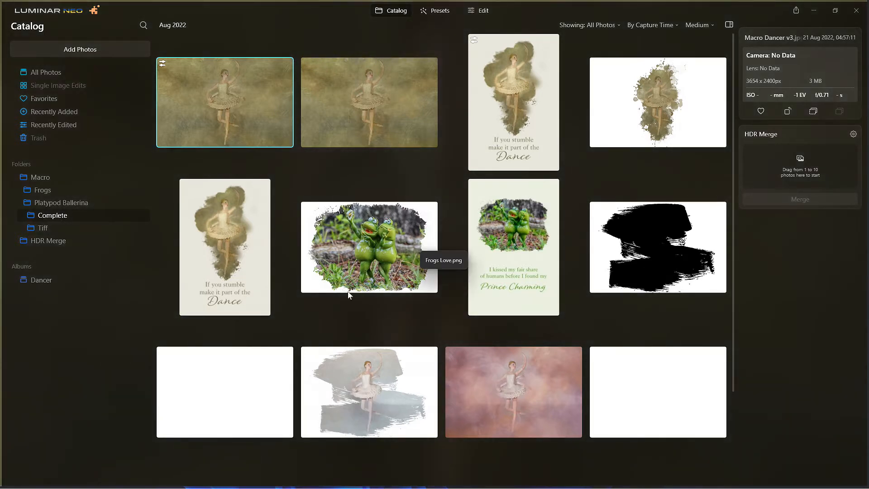
{"action": "left_click", "coordinate": [645, 110]}
{"action": "right_click", "coordinate": [645, 109]}
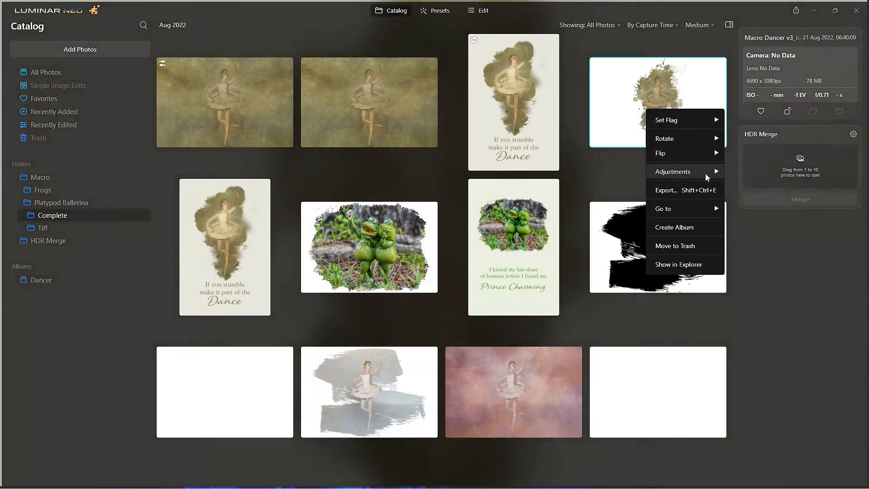
{"action": "mouse_move", "coordinate": [706, 173]}
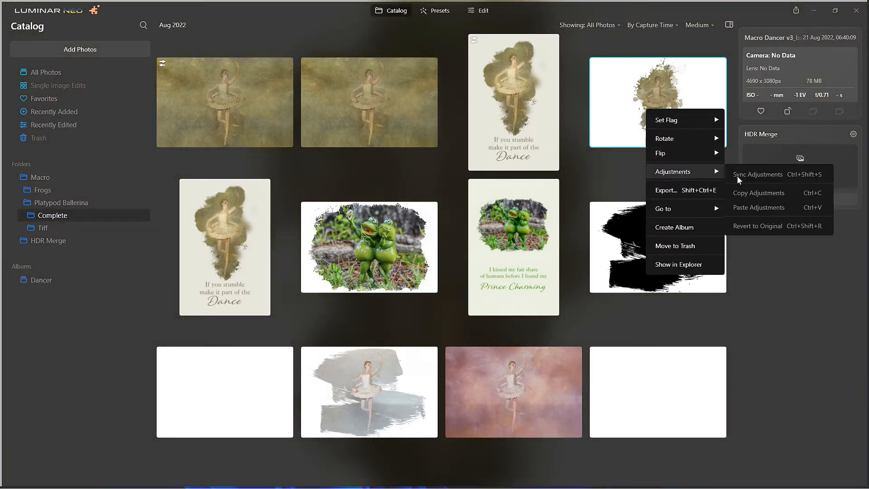
{"action": "left_click", "coordinate": [338, 383]}
{"action": "scroll", "coordinate": [338, 383], "scroll_direction": "down", "scroll_amount": 2}
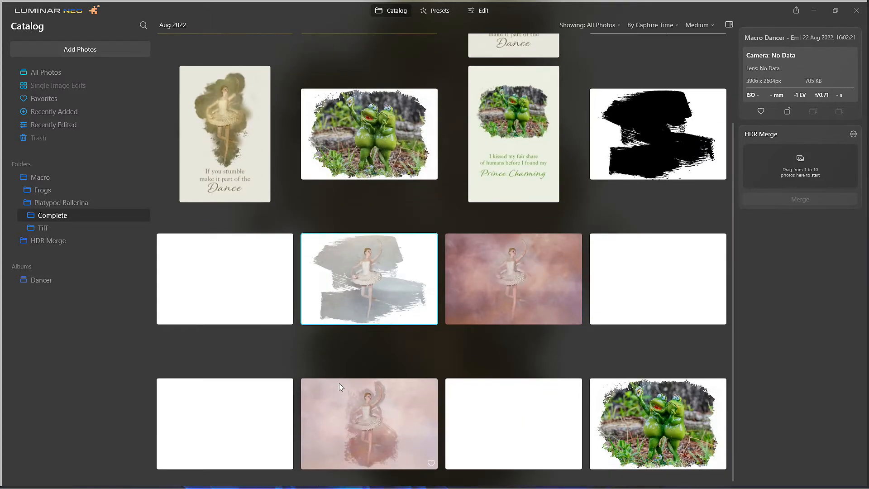
{"action": "left_click", "coordinate": [245, 413]}
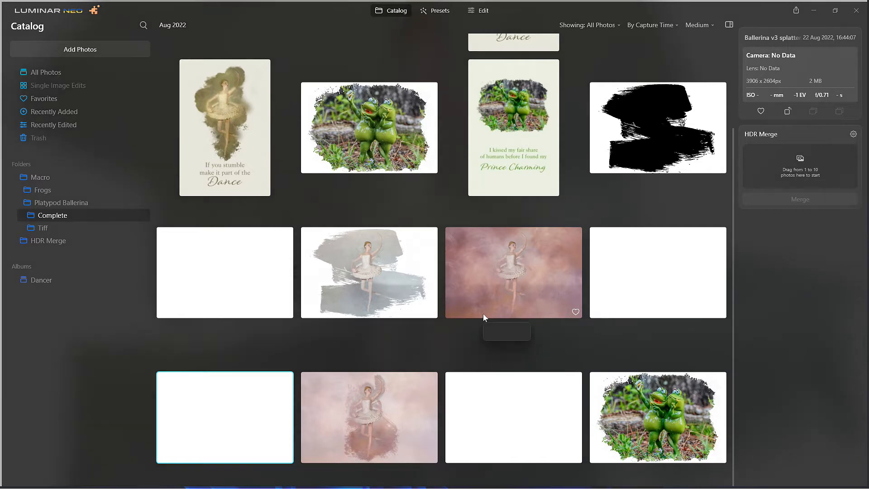
{"action": "left_click", "coordinate": [501, 272]}
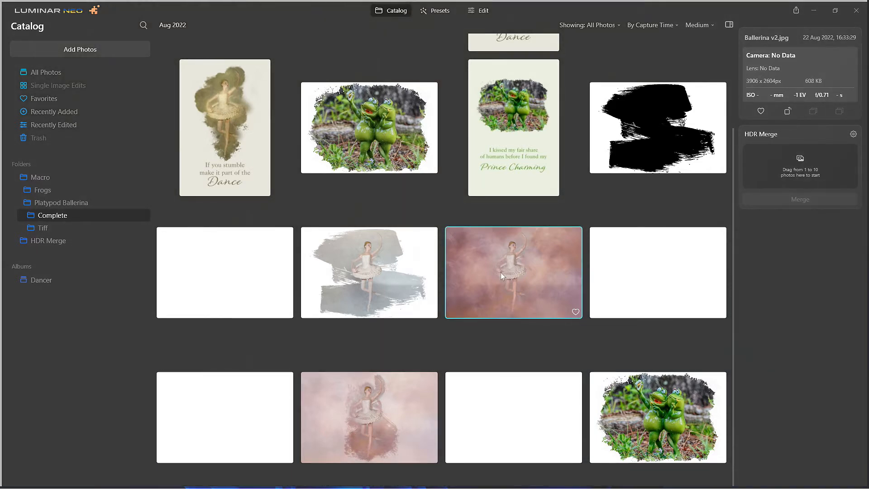
Step: Open the folder export settings for the Ballerina Starting point photo in the Tiff folder and trim "Starting point" from its file name
{"action": "left_click", "coordinate": [42, 228]}
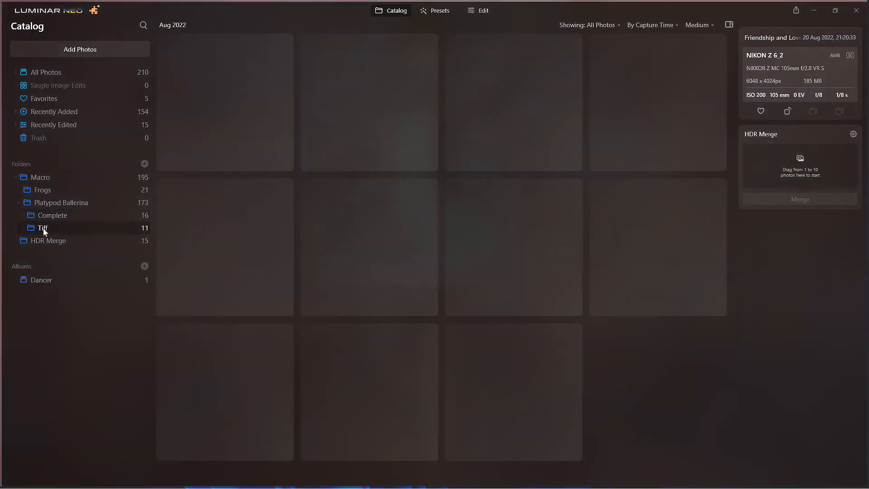
{"action": "left_click", "coordinate": [493, 380]}
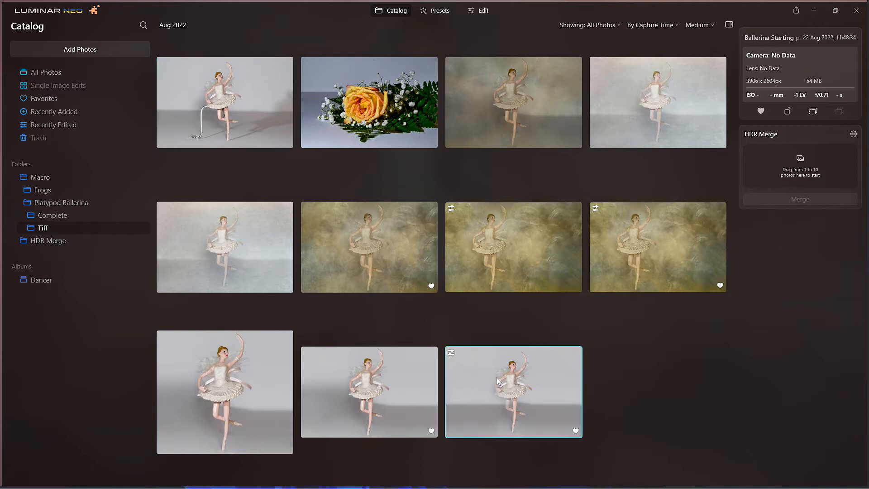
{"action": "left_click", "coordinate": [795, 11]}
{"action": "left_click", "coordinate": [777, 64]}
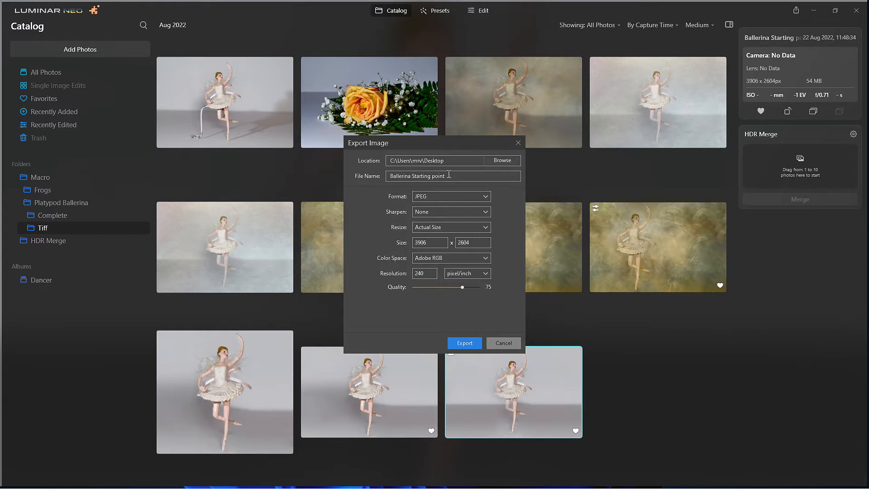
{"action": "key", "text": "BackSpace"}
{"action": "key", "text": "BackSpace"}
{"action": "key", "text": "BackSpace"}
{"action": "key", "text": "BackSpace"}
{"action": "key", "text": "BackSpace"}
{"action": "key", "text": "BackSpace"}
{"action": "key", "text": "BackSpace"}
{"action": "key", "text": "BackSpace"}
{"action": "key", "text": "BackSpace"}
{"action": "key", "text": "BackSpace"}
{"action": "key", "text": "BackSpace"}
{"action": "key", "text": "BackSpace"}
{"action": "key", "text": "BackSpace"}
Step: Browse for the export location to _Photography > Macro > Platypod Ballerina on the Photography (D:) drive
{"action": "left_click", "coordinate": [514, 160]}
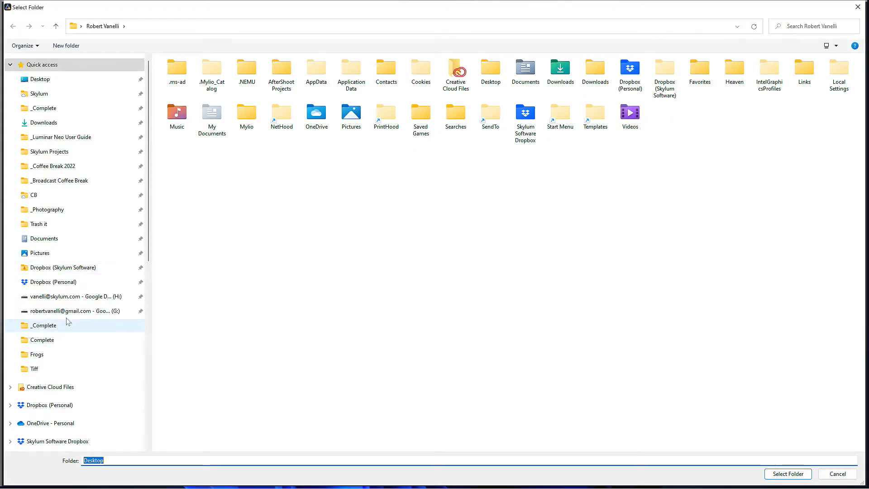
{"action": "scroll", "coordinate": [63, 294], "scroll_direction": "down", "scroll_amount": 1}
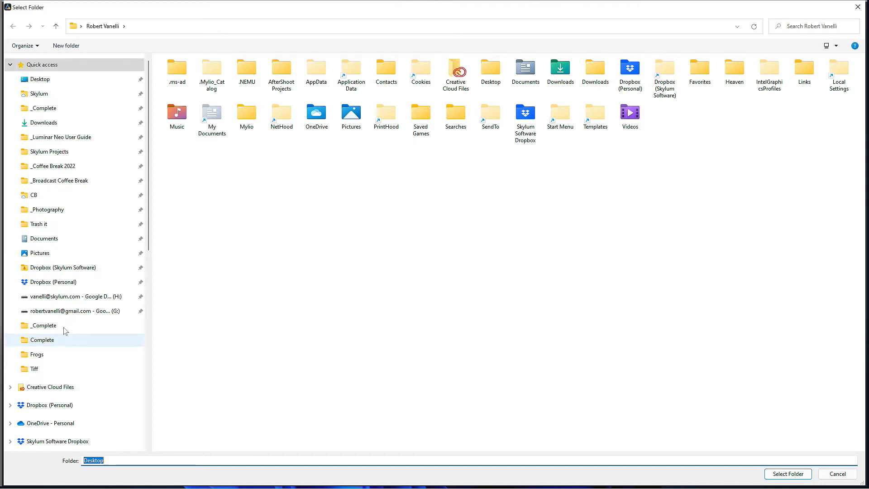
{"action": "scroll", "coordinate": [66, 331], "scroll_direction": "down", "scroll_amount": 5}
{"action": "scroll", "coordinate": [65, 331], "scroll_direction": "down", "scroll_amount": 9}
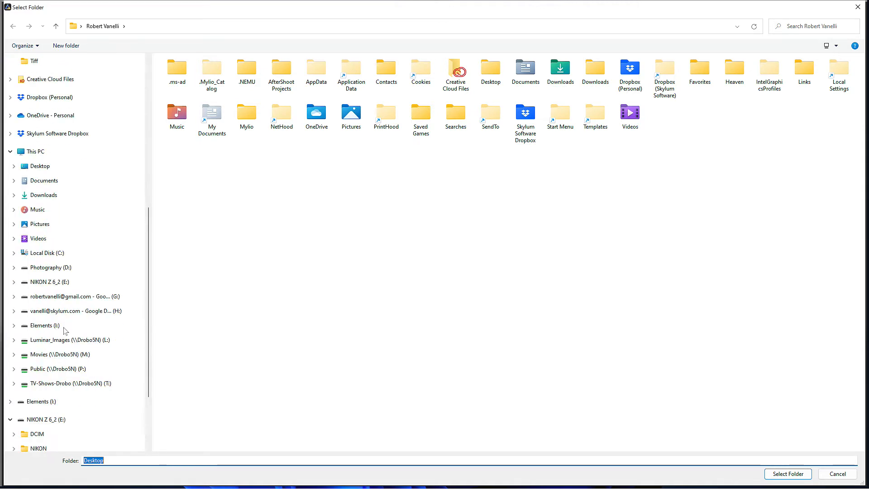
{"action": "left_click", "coordinate": [49, 267]}
{"action": "double_click", "coordinate": [192, 173]}
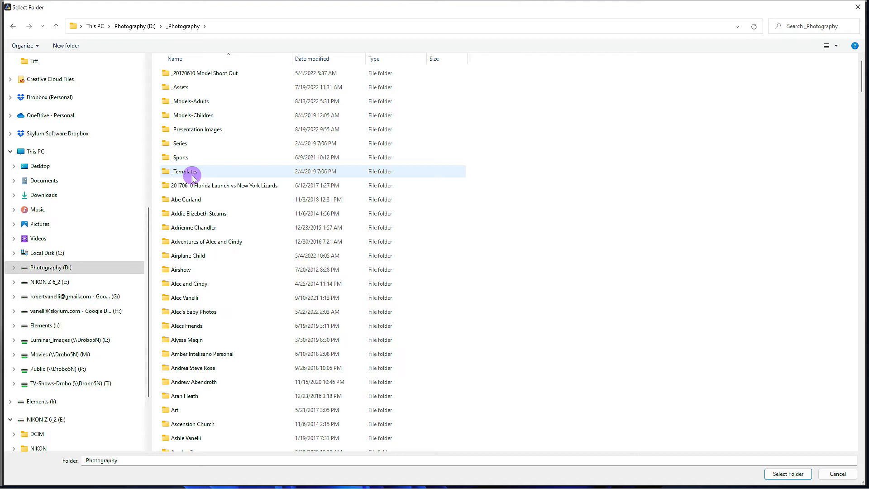
{"action": "scroll", "coordinate": [196, 190], "scroll_direction": "down", "scroll_amount": 1}
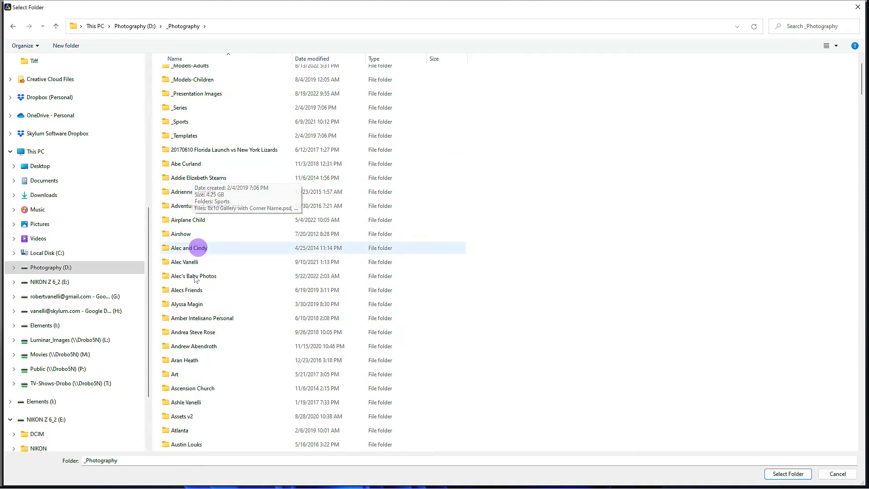
{"action": "left_click", "coordinate": [214, 291]}
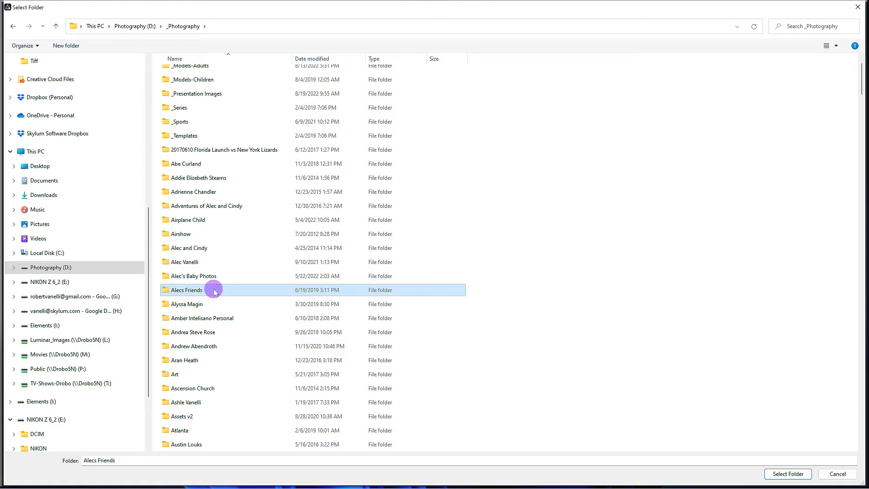
{"action": "key", "text": "m"}
{"action": "double_click", "coordinate": [209, 72]}
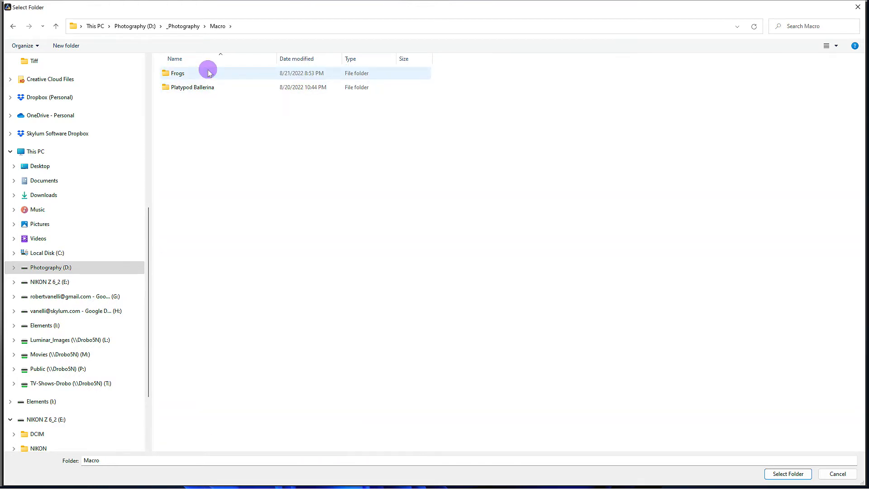
{"action": "double_click", "coordinate": [244, 90]}
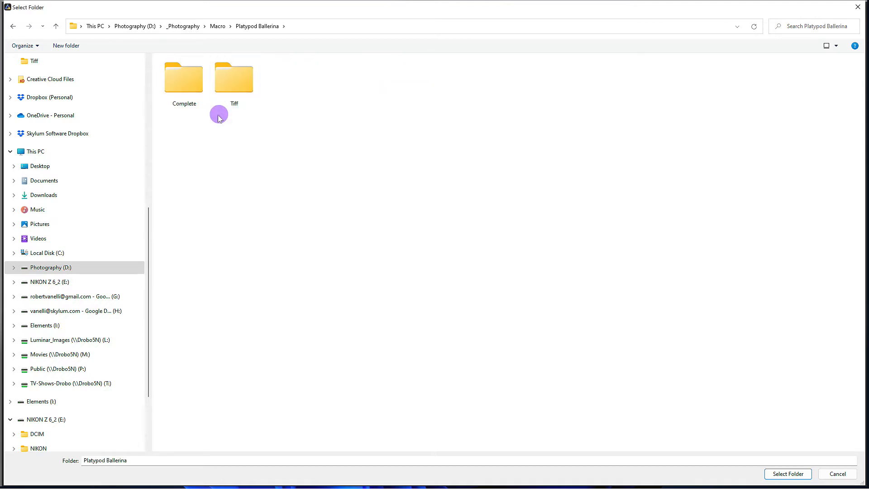
Step: Create a folder named "assets" inside Platypod Ballerina and open it as the export location
{"action": "right_click", "coordinate": [308, 94]}
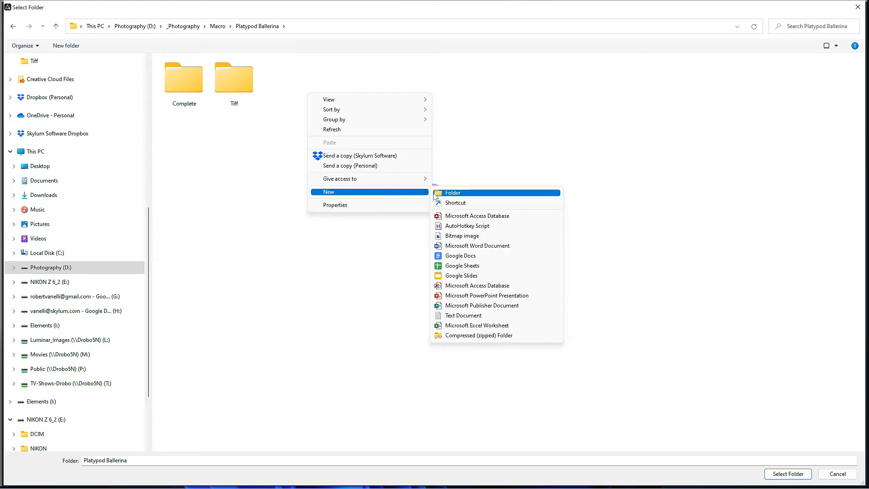
{"action": "left_click", "coordinate": [440, 195]}
{"action": "type", "text": "assets"}
{"action": "key", "text": "Return"}
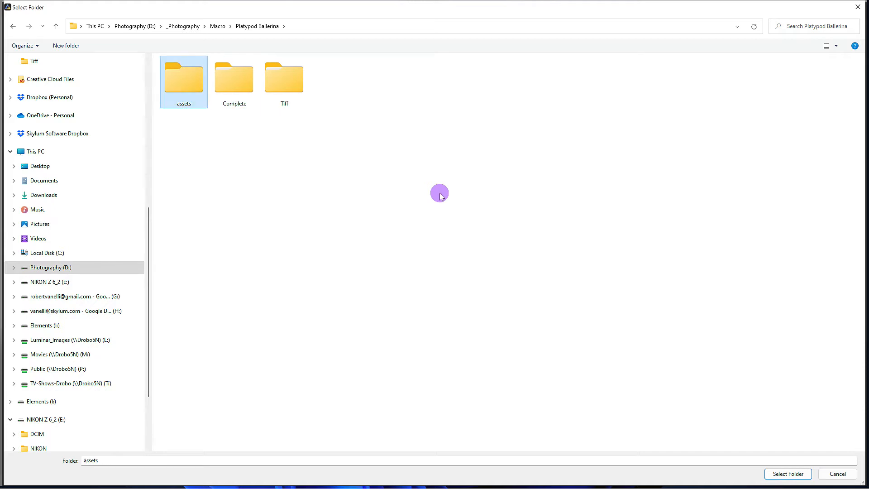
{"action": "double_click", "coordinate": [199, 81]}
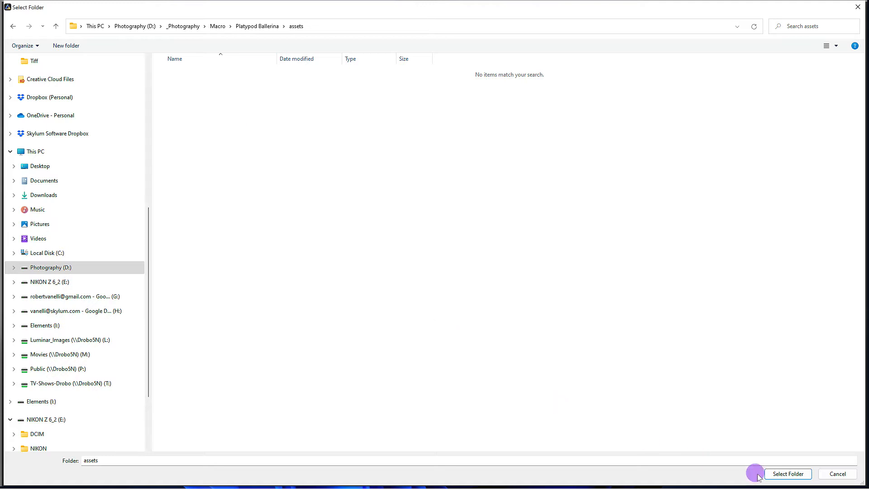
Step: Export the photo as a JPEG named Ballerina-v5 to the assets folder and open the exported image for editing
{"action": "left_click", "coordinate": [772, 476]}
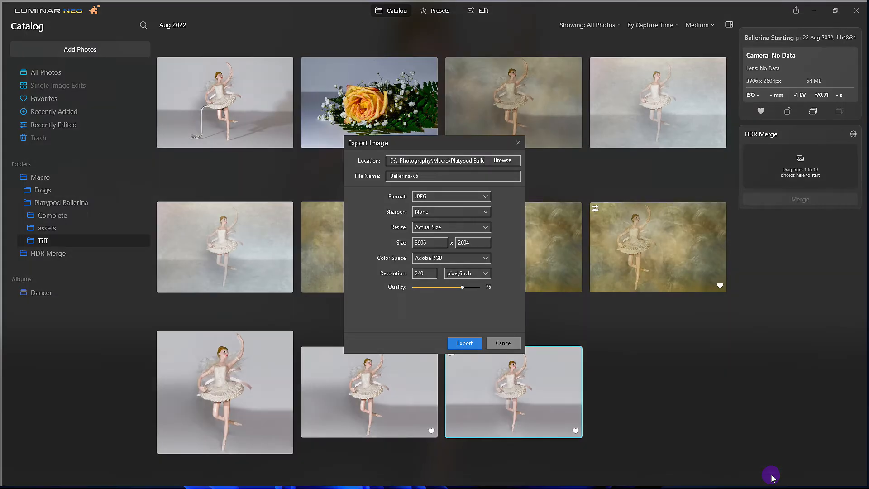
{"action": "left_click", "coordinate": [458, 344]}
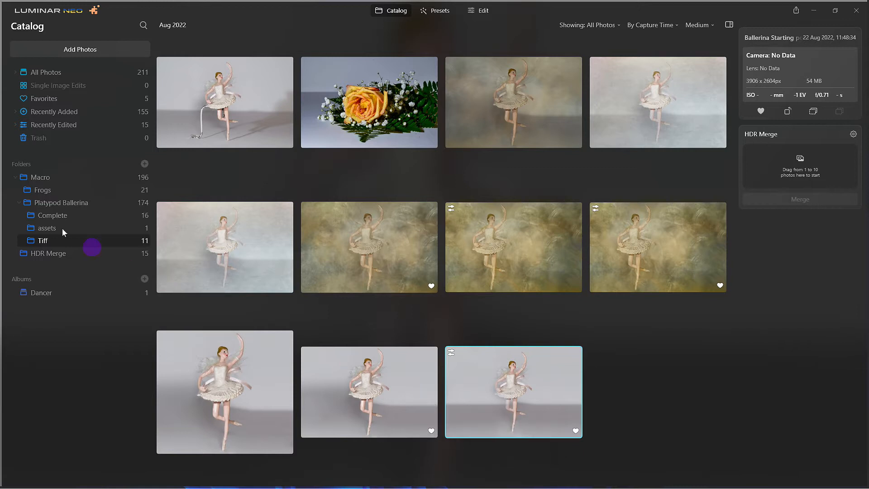
{"action": "left_click", "coordinate": [47, 228]}
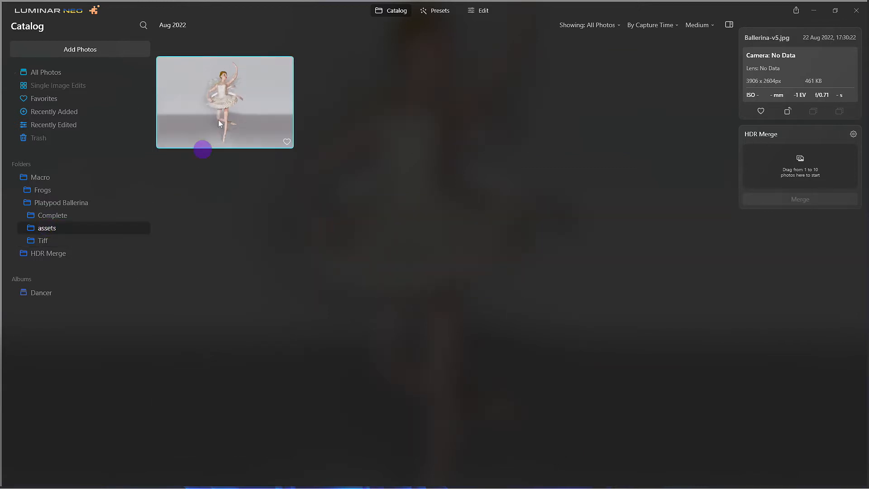
{"action": "double_click", "coordinate": [225, 89]}
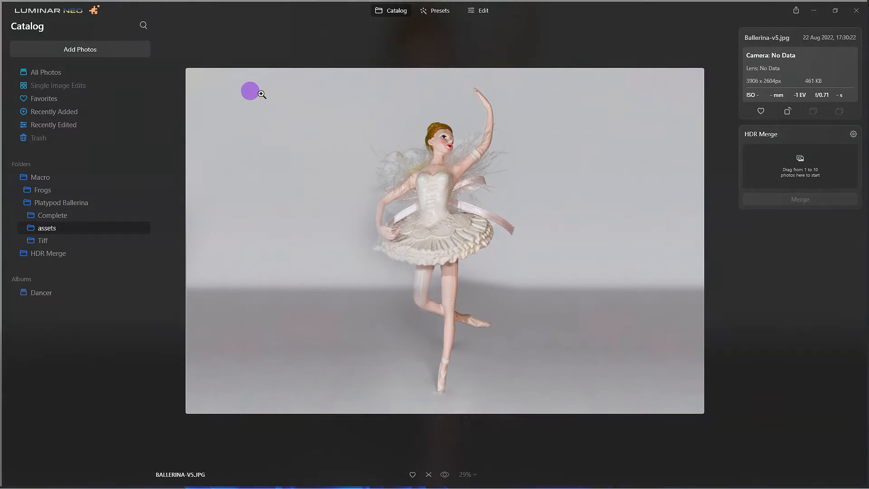
{"action": "left_click", "coordinate": [478, 12]}
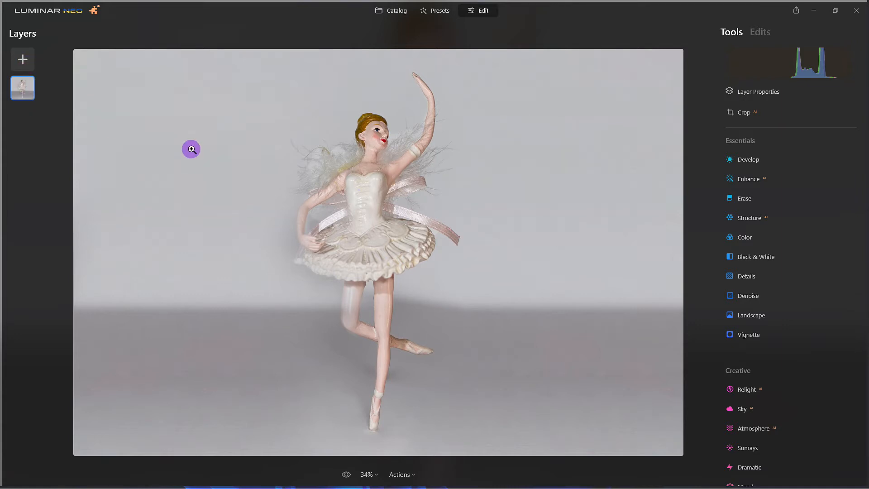
Step: Add the golden-green painterly texture from My Images as a new layer over the ballerina photo
{"action": "scroll", "coordinate": [191, 151], "scroll_direction": "down", "scroll_amount": 1}
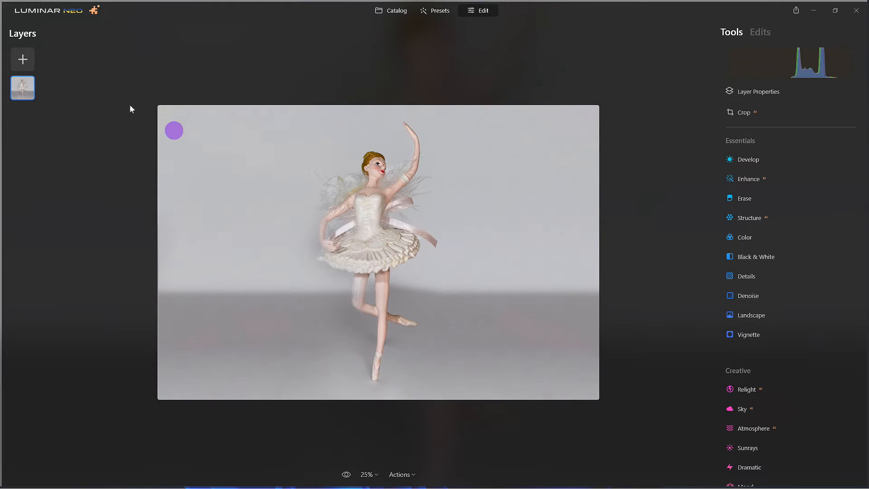
{"action": "left_click", "coordinate": [21, 62]}
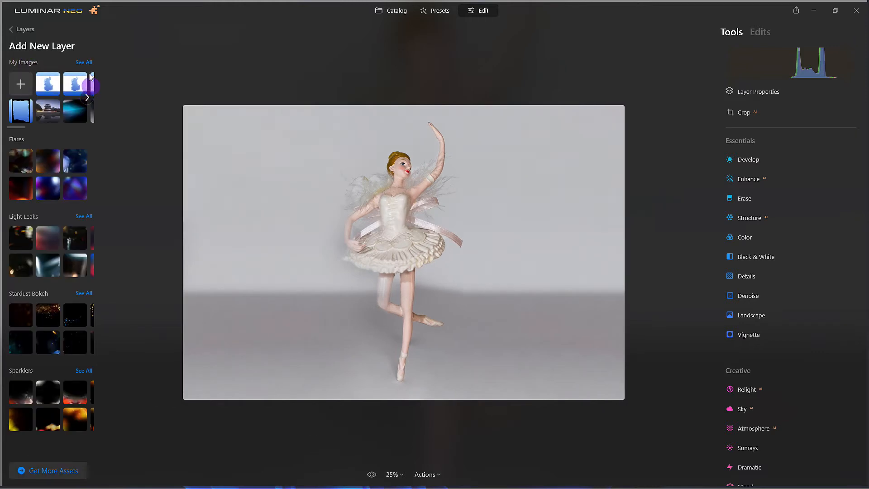
{"action": "left_click", "coordinate": [88, 62]}
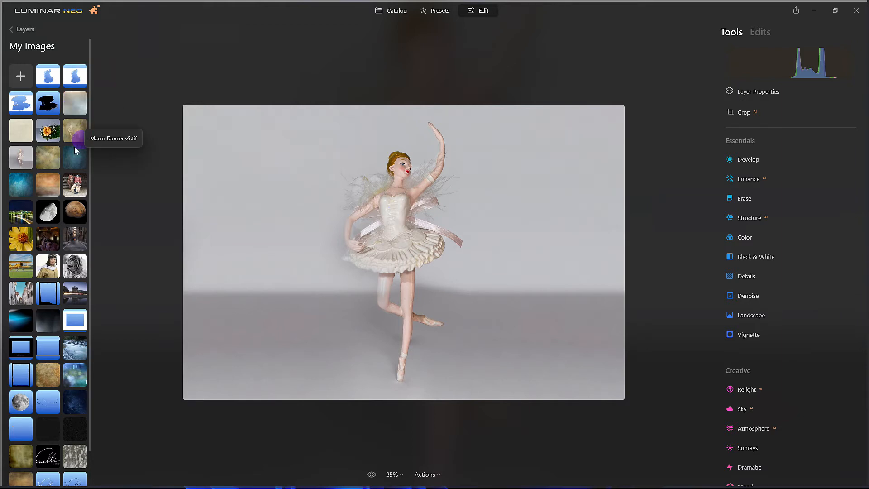
{"action": "left_click", "coordinate": [46, 162]}
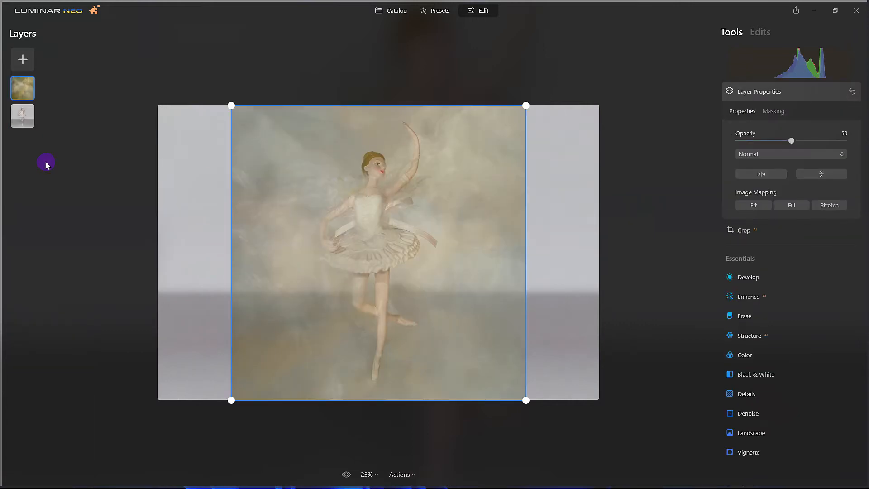
Step: Map the texture layer to fill the photo and set its opacity to 31
{"action": "left_click", "coordinate": [782, 207]}
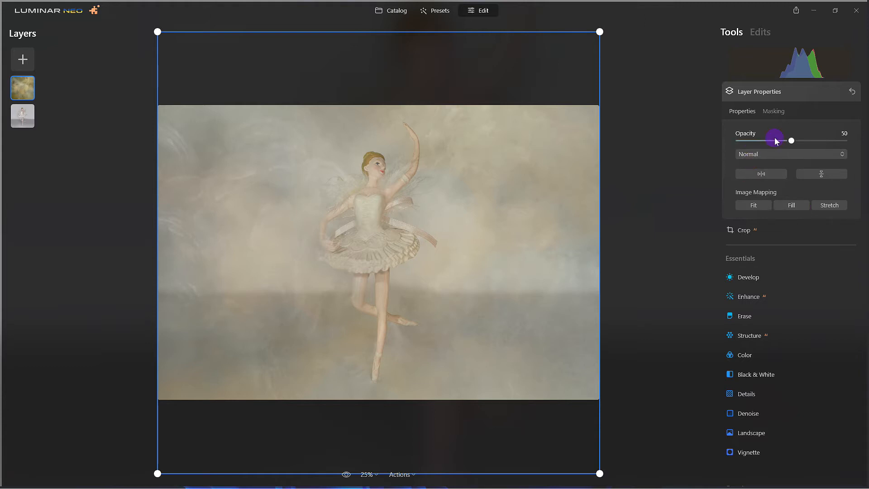
{"action": "left_click_drag", "start_coordinate": [795, 141], "coordinate": [810, 143]}
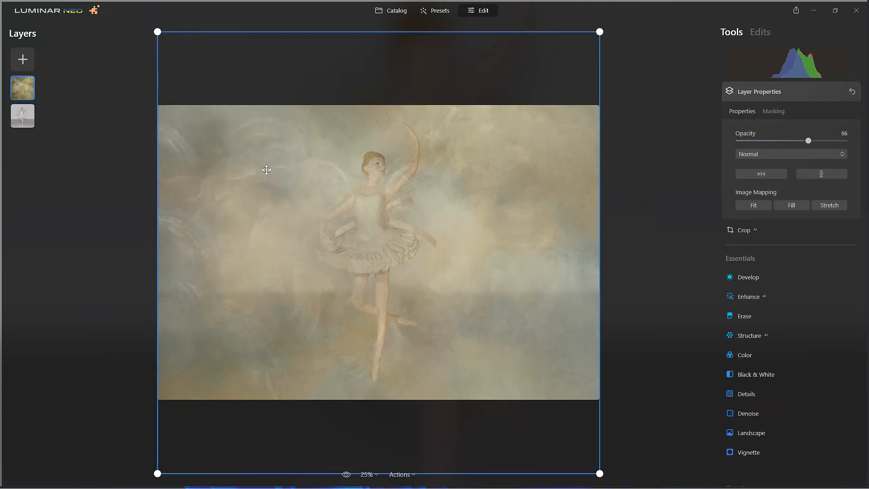
{"action": "scroll", "coordinate": [658, 192], "scroll_direction": "up", "scroll_amount": 1}
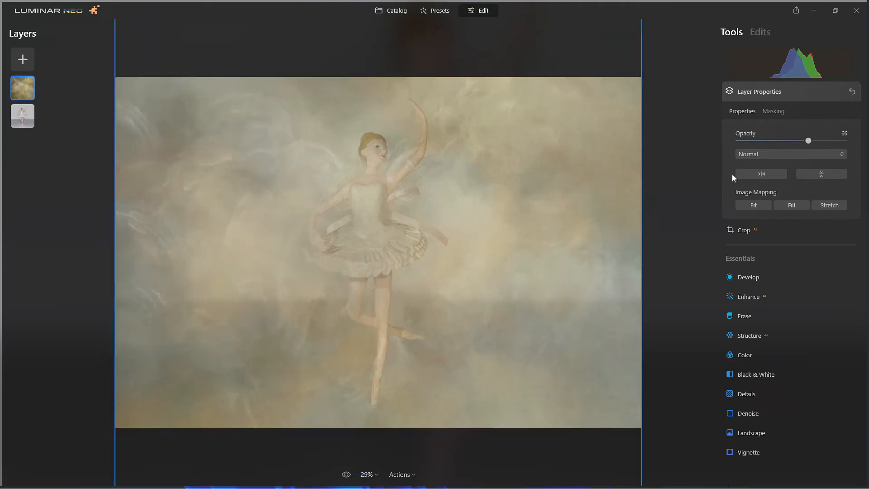
{"action": "left_click", "coordinate": [772, 140]}
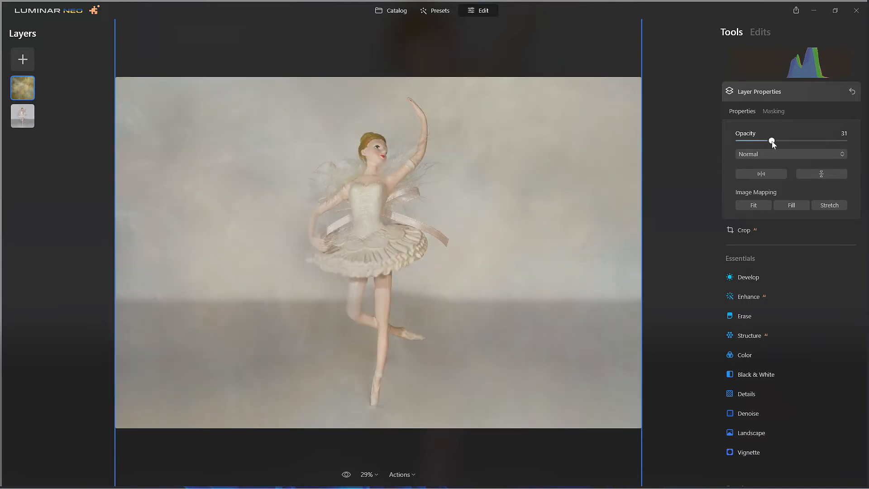
Step: Erase the texture layer's mask over the ballerina's bodice and tutu with a brush of size 76 and strength 100
{"action": "left_click", "coordinate": [774, 111]}
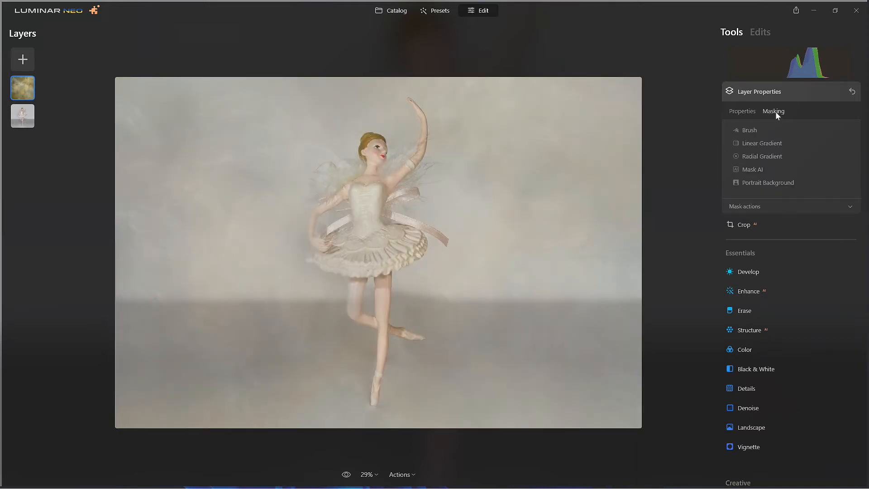
{"action": "left_click", "coordinate": [754, 130]}
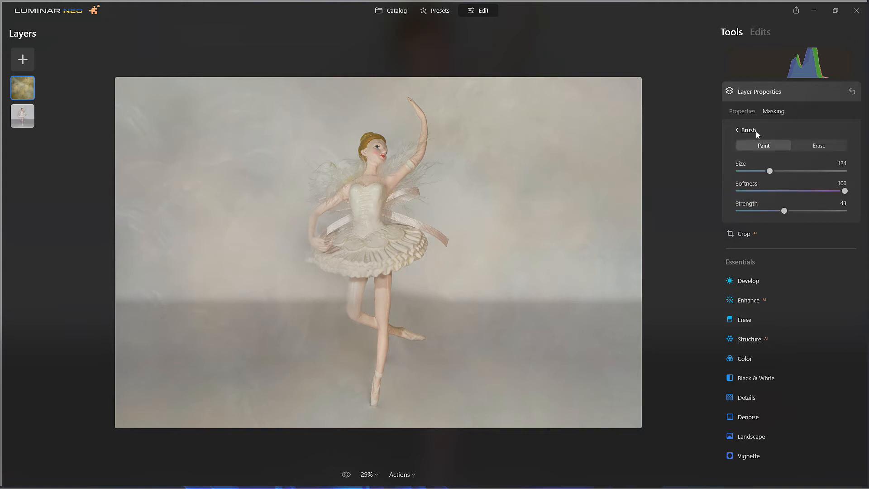
{"action": "left_click", "coordinate": [807, 146]}
{"action": "left_click_drag", "start_coordinate": [784, 212], "coordinate": [855, 211]}
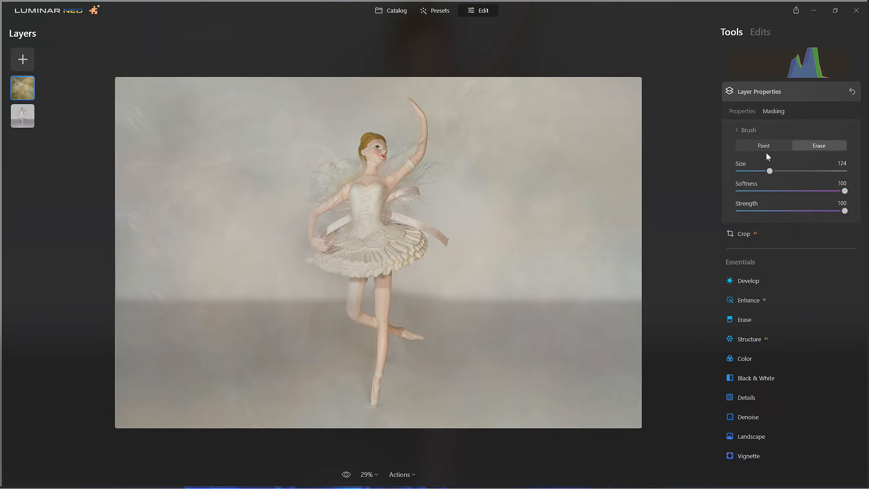
{"action": "mouse_move", "coordinate": [338, 176]}
{"action": "left_mouse_down"}
{"action": "mouse_move", "coordinate": [348, 225]}
{"action": "mouse_move", "coordinate": [321, 229]}
{"action": "mouse_move", "coordinate": [371, 222]}
{"action": "mouse_move", "coordinate": [399, 223]}
{"action": "mouse_move", "coordinate": [402, 233]}
{"action": "mouse_move", "coordinate": [365, 248]}
{"action": "mouse_move", "coordinate": [317, 243]}
{"action": "mouse_move", "coordinate": [360, 234]}
{"action": "mouse_move", "coordinate": [346, 218]}
{"action": "left_mouse_up"}
{"action": "scroll", "coordinate": [368, 226], "scroll_direction": "down", "scroll_amount": 5}
{"action": "mouse_move", "coordinate": [352, 191]}
{"action": "left_mouse_down"}
{"action": "mouse_move", "coordinate": [350, 230]}
{"action": "mouse_move", "coordinate": [398, 237]}
{"action": "mouse_move", "coordinate": [336, 247]}
{"action": "mouse_move", "coordinate": [325, 271]}
{"action": "left_mouse_up"}
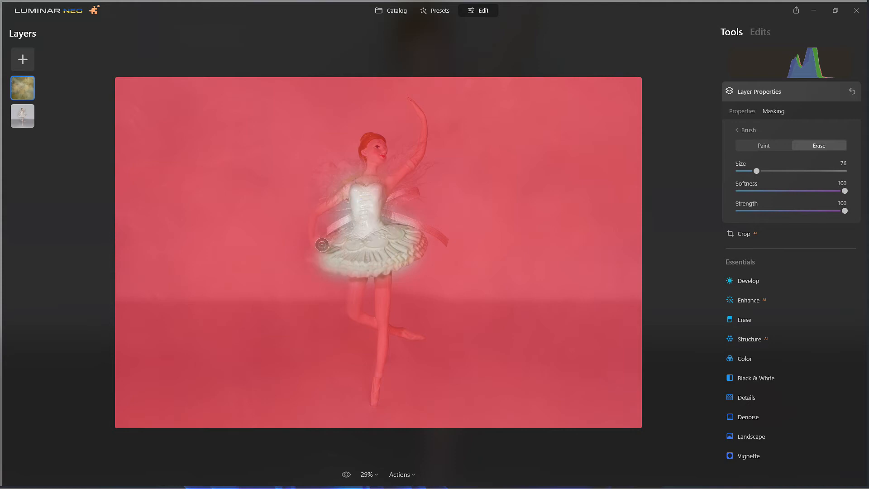
Step: Erase the texture from the ballerina's head, arms and upper body with the mask brush at strength 48
{"action": "left_click_drag", "start_coordinate": [364, 137], "coordinate": [356, 195]}
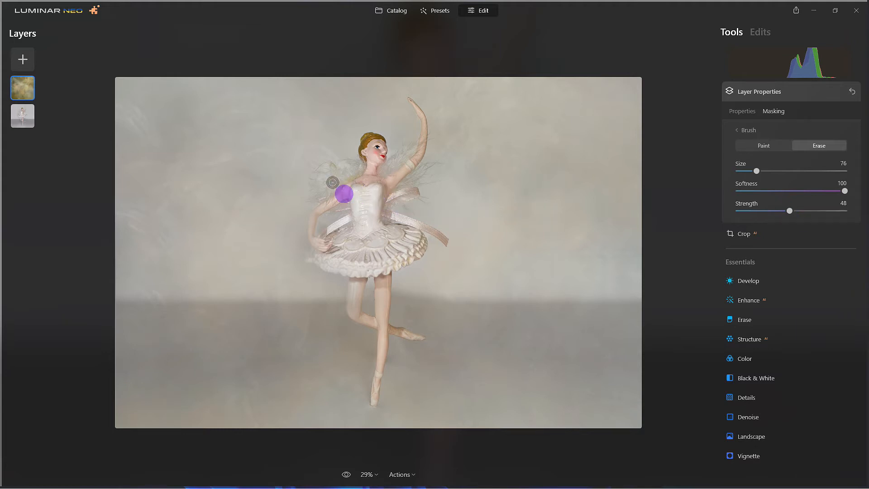
{"action": "mouse_move", "coordinate": [330, 178]}
{"action": "left_mouse_down"}
{"action": "mouse_move", "coordinate": [301, 220]}
{"action": "mouse_move", "coordinate": [313, 237]}
{"action": "left_mouse_up"}
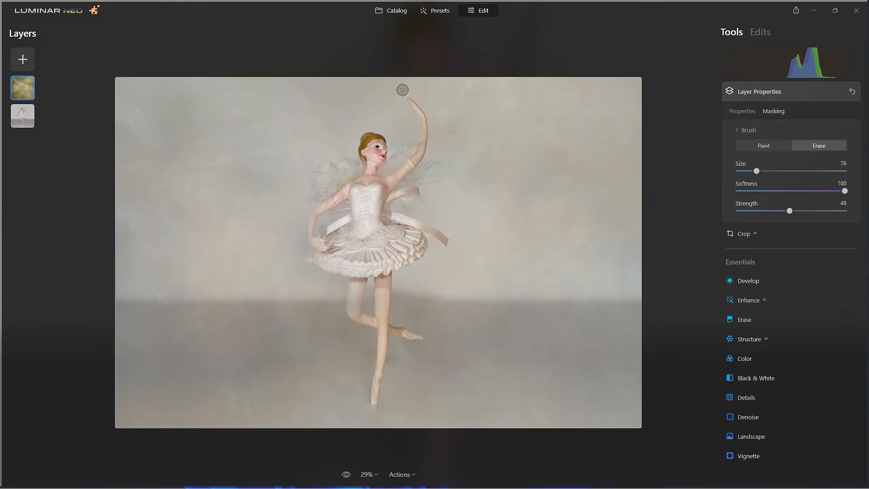
{"action": "mouse_move", "coordinate": [402, 89]}
{"action": "left_mouse_down"}
{"action": "mouse_move", "coordinate": [417, 127]}
{"action": "mouse_move", "coordinate": [408, 146]}
{"action": "mouse_move", "coordinate": [356, 185]}
{"action": "left_mouse_up"}
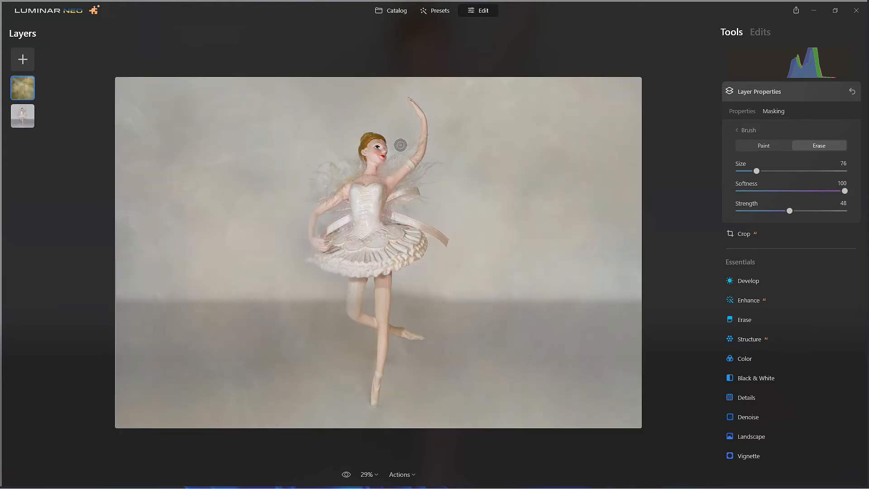
{"action": "mouse_move", "coordinate": [399, 146]}
{"action": "left_mouse_down"}
{"action": "mouse_move", "coordinate": [365, 179]}
{"action": "mouse_move", "coordinate": [402, 166]}
{"action": "left_mouse_up"}
{"action": "left_click", "coordinate": [347, 241]}
Step: Check the mask at 100 opacity, and set the texture layer's opacity to 54
{"action": "left_click", "coordinate": [750, 112]}
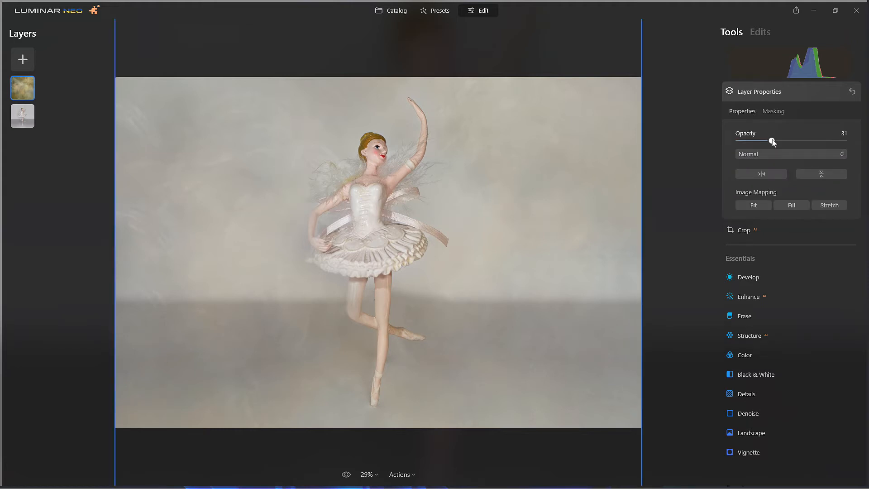
{"action": "left_click_drag", "start_coordinate": [772, 142], "coordinate": [845, 141]}
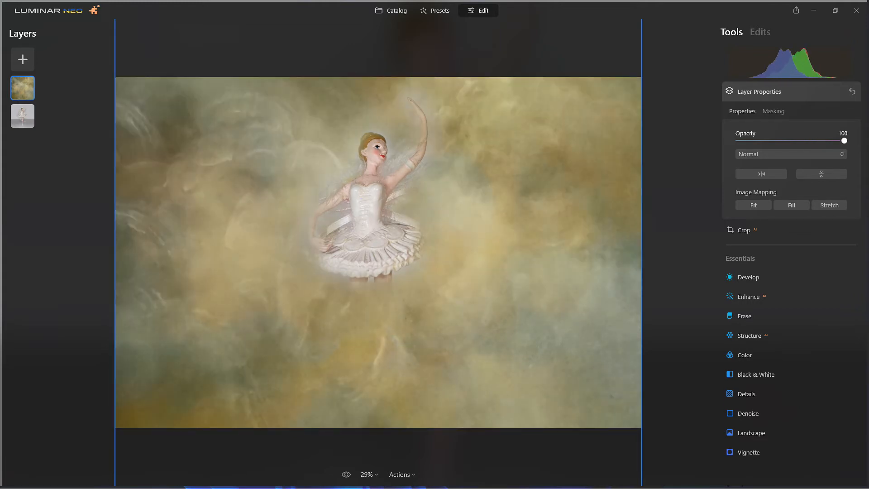
{"action": "left_click_drag", "start_coordinate": [831, 150], "coordinate": [796, 150]}
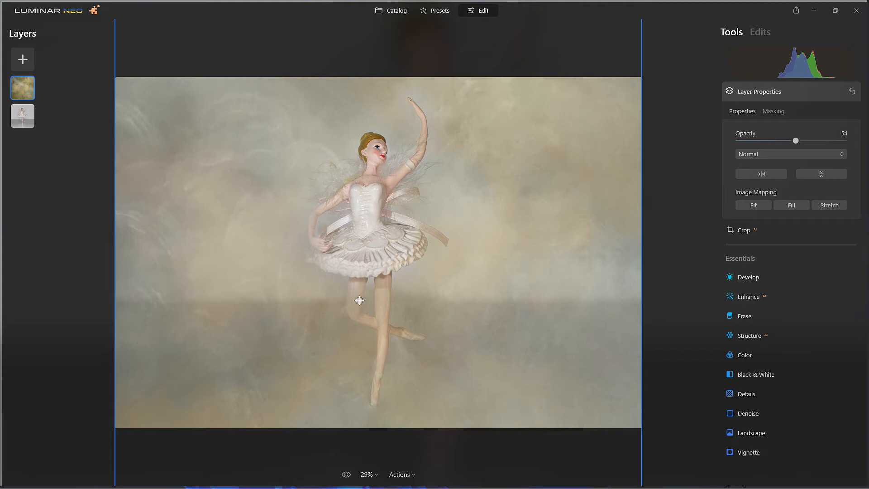
Step: Erase the texture from the ballerina's legs and feet with the size 76 mask brush, and set the layer's opacity to 46
{"action": "left_click", "coordinate": [774, 112]}
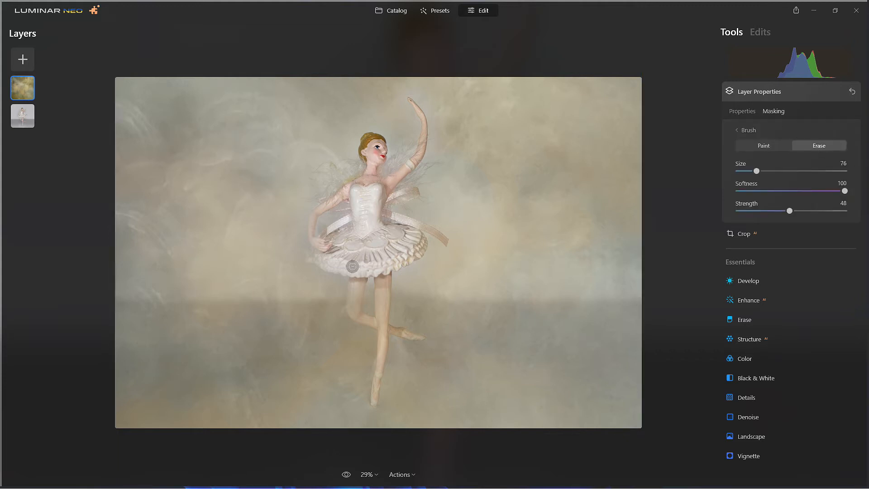
{"action": "key", "text": "bracketright"}
{"action": "key", "text": "bracketright"}
{"action": "key", "text": "bracketright"}
{"action": "key", "text": "bracketright"}
{"action": "key", "text": "bracketleft"}
{"action": "key", "text": "bracketleft"}
{"action": "key", "text": "bracketleft"}
{"action": "key", "text": "bracketleft"}
{"action": "mouse_move", "coordinate": [362, 267]}
{"action": "left_mouse_down"}
{"action": "mouse_move", "coordinate": [363, 370]}
{"action": "mouse_move", "coordinate": [374, 396]}
{"action": "left_mouse_up"}
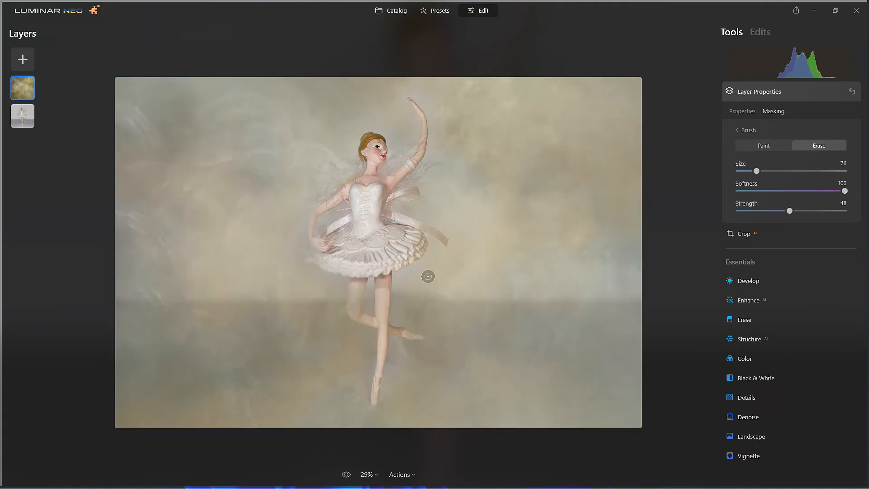
{"action": "mouse_move", "coordinate": [341, 270]}
{"action": "left_mouse_down"}
{"action": "mouse_move", "coordinate": [341, 302]}
{"action": "mouse_move", "coordinate": [410, 332]}
{"action": "left_mouse_up"}
{"action": "left_click", "coordinate": [734, 110]}
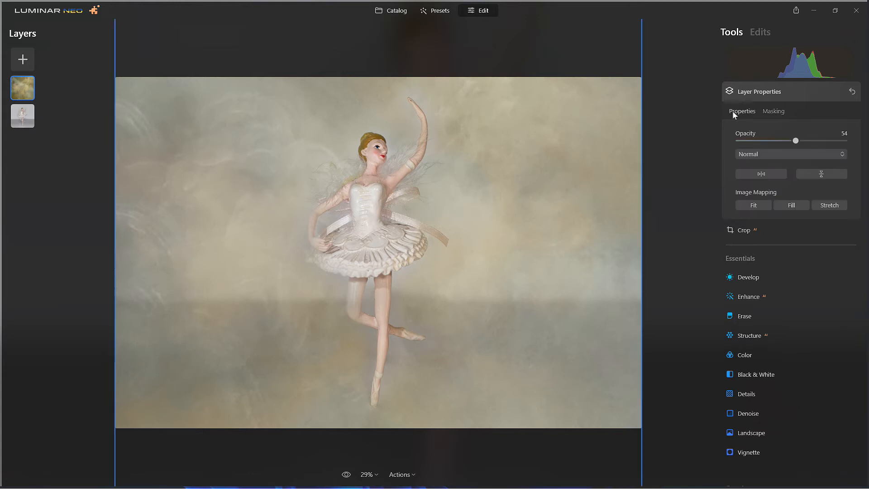
{"action": "left_click_drag", "start_coordinate": [797, 142], "coordinate": [786, 143]}
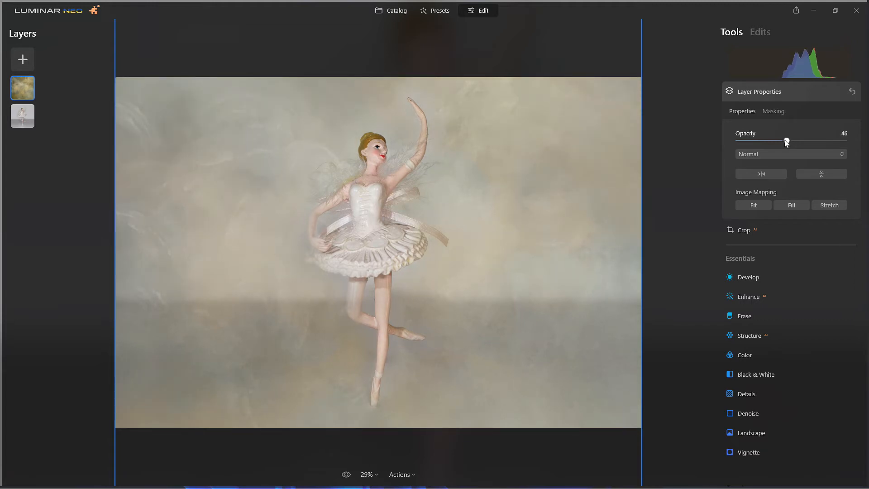
Step: Paint the texture back at brush strength 25 around the tutu's edges, the raised arm and the feathery wing
{"action": "left_click", "coordinate": [777, 112]}
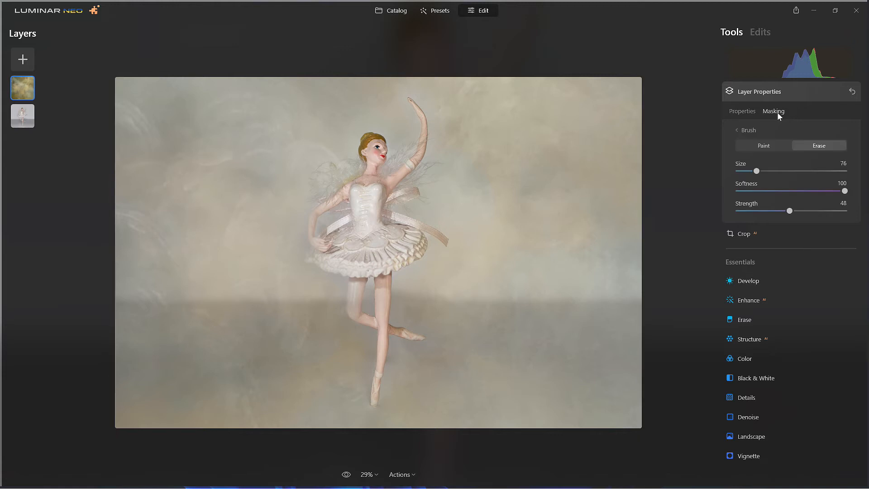
{"action": "left_click", "coordinate": [769, 145]}
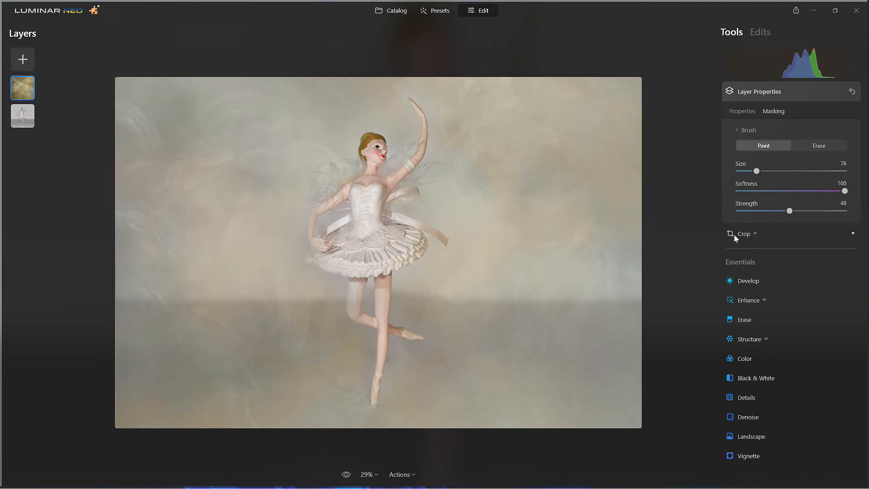
{"action": "left_click", "coordinate": [764, 210]}
{"action": "left_click_drag", "start_coordinate": [414, 241], "coordinate": [376, 266]}
{"action": "left_click_drag", "start_coordinate": [313, 262], "coordinate": [367, 277]}
{"action": "mouse_move", "coordinate": [401, 126]}
{"action": "left_mouse_down"}
{"action": "mouse_move", "coordinate": [388, 149]}
{"action": "mouse_move", "coordinate": [417, 136]}
{"action": "left_mouse_up"}
{"action": "mouse_move", "coordinate": [407, 83]}
{"action": "left_mouse_down"}
{"action": "mouse_move", "coordinate": [421, 106]}
{"action": "mouse_move", "coordinate": [424, 146]}
{"action": "mouse_move", "coordinate": [407, 166]}
{"action": "left_mouse_up"}
{"action": "mouse_move", "coordinate": [335, 157]}
{"action": "left_mouse_down"}
{"action": "mouse_move", "coordinate": [311, 170]}
{"action": "mouse_move", "coordinate": [303, 189]}
{"action": "left_mouse_up"}
{"action": "key", "text": "alt"}
{"action": "mouse_move", "coordinate": [331, 198]}
{"action": "left_mouse_down"}
{"action": "mouse_move", "coordinate": [307, 217]}
{"action": "mouse_move", "coordinate": [333, 196]}
{"action": "left_mouse_up"}
Step: Tone the texture layer's shadows towards pink by raising their saturation and setting the hue to about 336
{"action": "scroll", "coordinate": [746, 384], "scroll_direction": "down", "scroll_amount": 8}
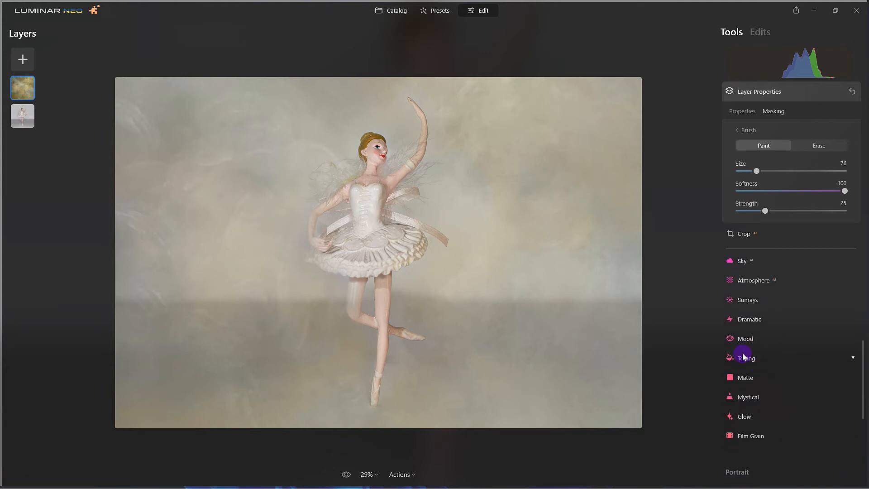
{"action": "left_click", "coordinate": [743, 357]}
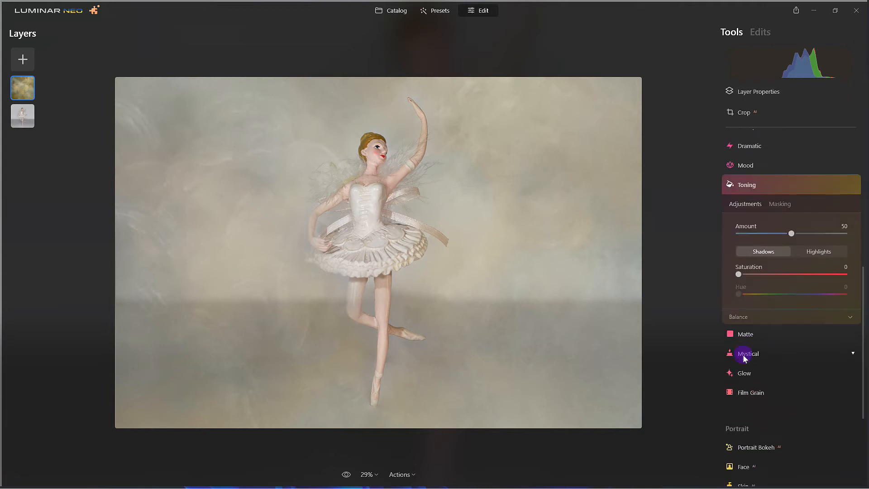
{"action": "left_click_drag", "start_coordinate": [739, 249], "coordinate": [776, 249]}
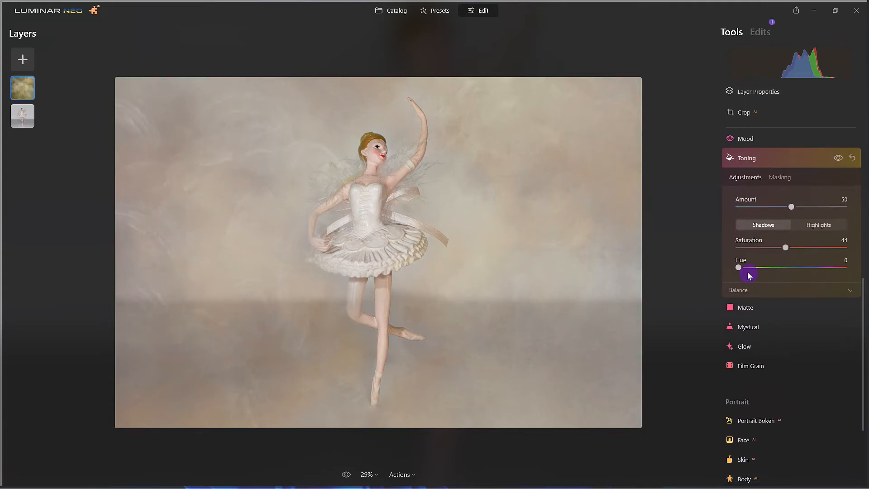
{"action": "left_click_drag", "start_coordinate": [743, 270], "coordinate": [848, 269]}
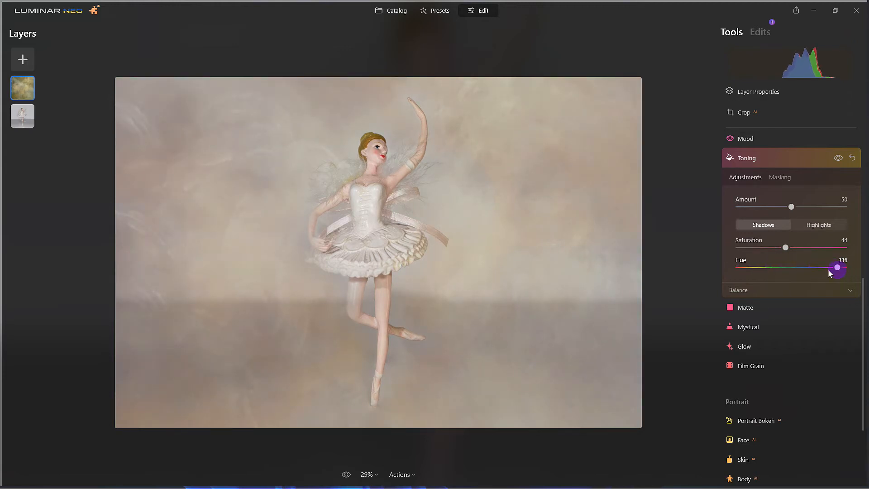
{"action": "left_click_drag", "start_coordinate": [817, 247], "coordinate": [806, 248]}
{"action": "left_click", "coordinate": [755, 225]}
Step: Tone the texture layer's highlights with saturation 66 and hue 0
{"action": "left_click", "coordinate": [814, 224]}
{"action": "left_click_drag", "start_coordinate": [739, 247], "coordinate": [786, 248]}
{"action": "mouse_move", "coordinate": [738, 267]}
{"action": "left_mouse_down"}
{"action": "mouse_move", "coordinate": [761, 267]}
{"action": "mouse_move", "coordinate": [737, 271]}
{"action": "left_mouse_up"}
{"action": "left_click", "coordinate": [814, 246]}
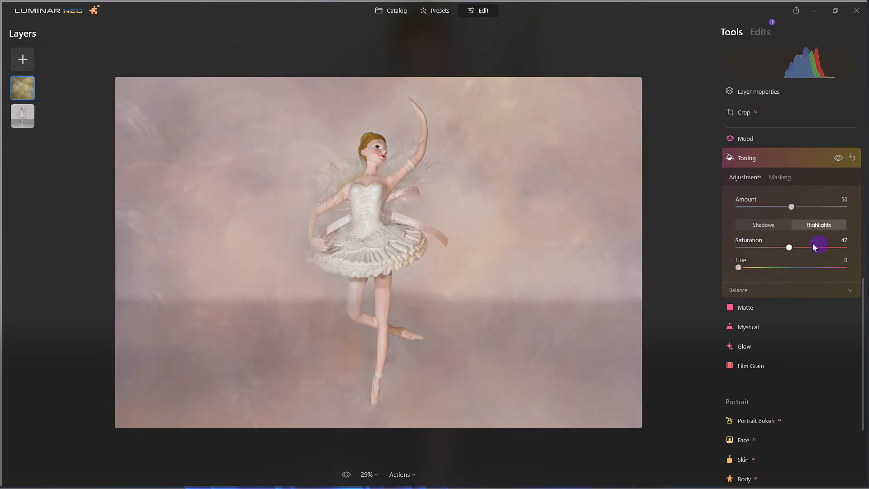
{"action": "left_click_drag", "start_coordinate": [791, 248], "coordinate": [821, 248]}
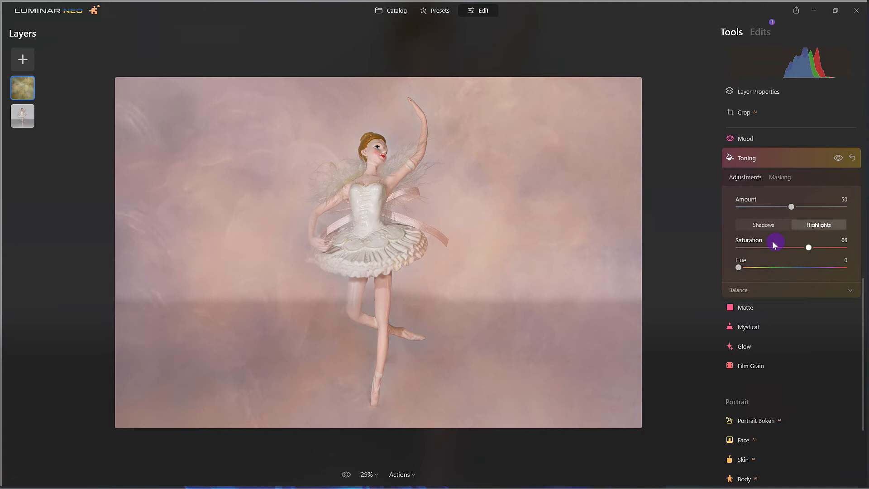
Step: Paint the texture back around the feathery wing, arms and tutu with a size 148 mask brush, and compare with the unedited photo
{"action": "left_click", "coordinate": [760, 93]}
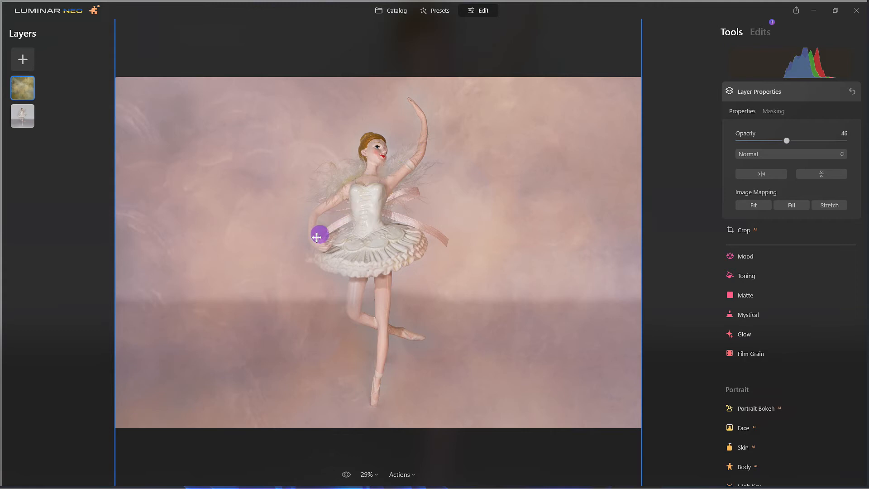
{"action": "left_click", "coordinate": [772, 112]}
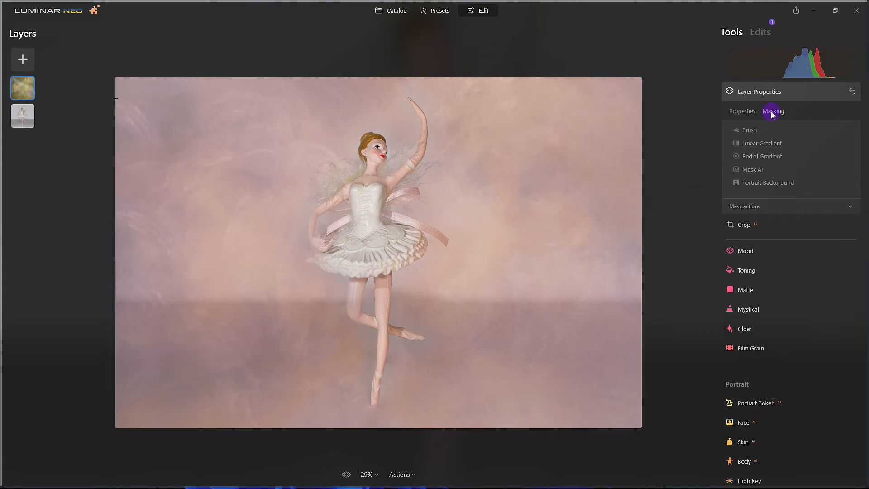
{"action": "left_click", "coordinate": [749, 130]}
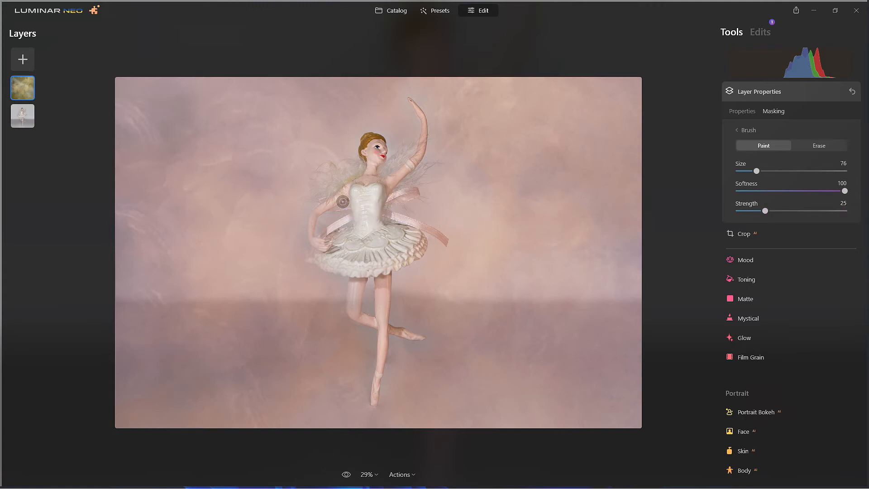
{"action": "key", "text": "ctrl+equal"}
{"action": "key", "text": "bracketright"}
{"action": "key", "text": "bracketright"}
{"action": "key", "text": "bracketright"}
{"action": "key", "text": "bracketright"}
{"action": "key", "text": "bracketright"}
{"action": "key", "text": "bracketright"}
{"action": "key", "text": "bracketright"}
{"action": "left_click_drag", "start_coordinate": [302, 175], "coordinate": [234, 226]}
{"action": "mouse_move", "coordinate": [246, 188]}
{"action": "left_mouse_down"}
{"action": "mouse_move", "coordinate": [301, 193]}
{"action": "mouse_move", "coordinate": [320, 128]}
{"action": "left_mouse_up"}
{"action": "left_click_drag", "start_coordinate": [271, 151], "coordinate": [299, 233]}
{"action": "mouse_move", "coordinate": [278, 281]}
{"action": "left_mouse_down"}
{"action": "mouse_move", "coordinate": [320, 252]}
{"action": "mouse_move", "coordinate": [316, 247]}
{"action": "mouse_move", "coordinate": [319, 263]}
{"action": "mouse_move", "coordinate": [398, 244]}
{"action": "left_mouse_up"}
{"action": "mouse_move", "coordinate": [364, 124]}
{"action": "left_mouse_down"}
{"action": "mouse_move", "coordinate": [354, 134]}
{"action": "mouse_move", "coordinate": [360, 118]}
{"action": "left_mouse_up"}
{"action": "mouse_move", "coordinate": [346, 88]}
{"action": "left_mouse_down"}
{"action": "mouse_move", "coordinate": [324, 107]}
{"action": "mouse_move", "coordinate": [319, 126]}
{"action": "left_mouse_up"}
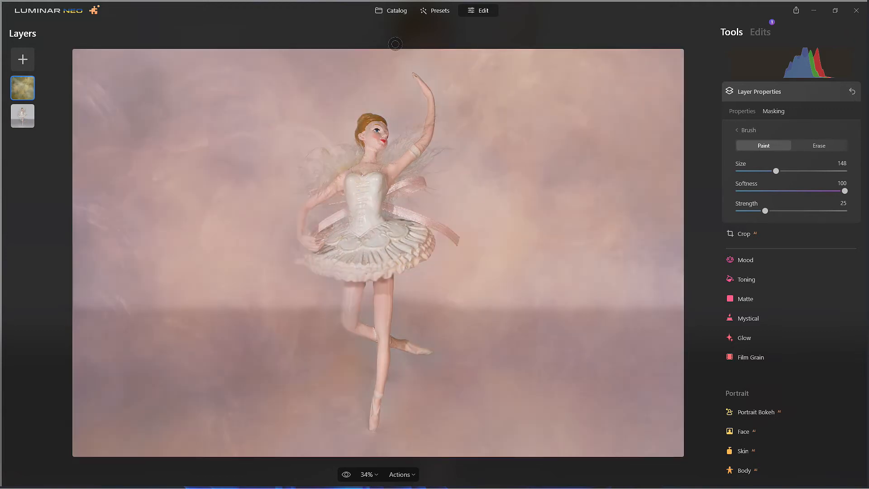
{"action": "mouse_move", "coordinate": [406, 88]}
{"action": "left_mouse_down"}
{"action": "mouse_move", "coordinate": [411, 108]}
{"action": "mouse_move", "coordinate": [432, 110]}
{"action": "left_mouse_up"}
{"action": "left_click_drag", "start_coordinate": [399, 87], "coordinate": [409, 159]}
{"action": "left_click", "coordinate": [346, 474]}
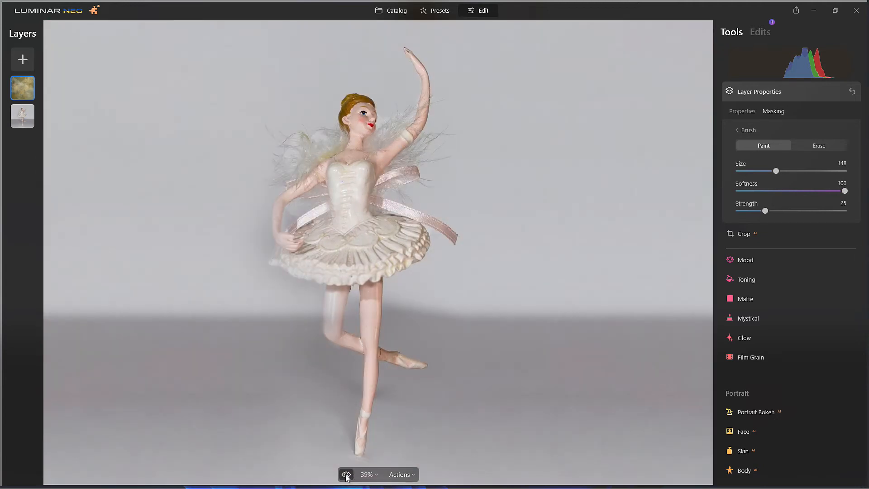
{"action": "left_click", "coordinate": [346, 474]}
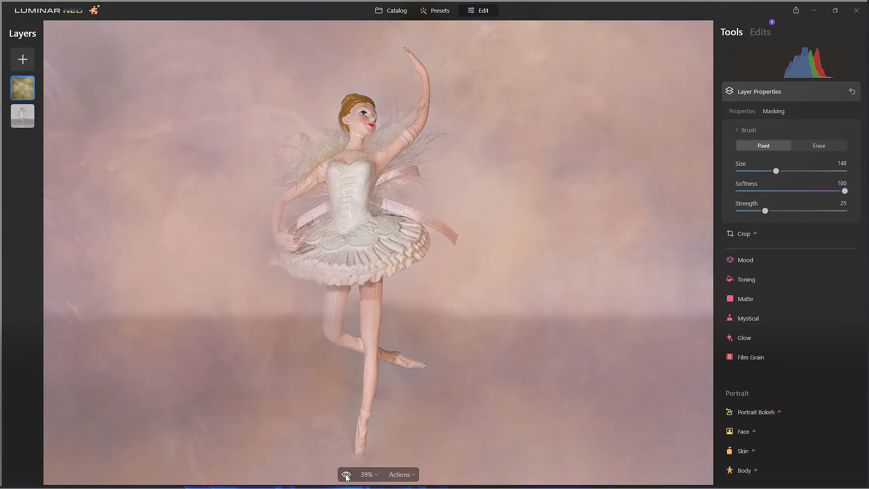
{"action": "scroll", "coordinate": [489, 361], "scroll_direction": "down", "scroll_amount": 2}
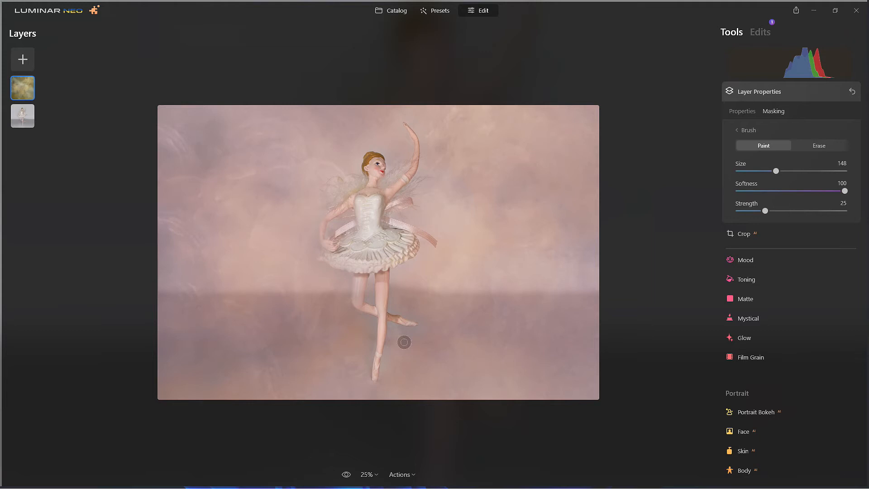
{"action": "scroll", "coordinate": [370, 327], "scroll_direction": "up", "scroll_amount": 2}
{"action": "scroll", "coordinate": [293, 321], "scroll_direction": "down", "scroll_amount": 1}
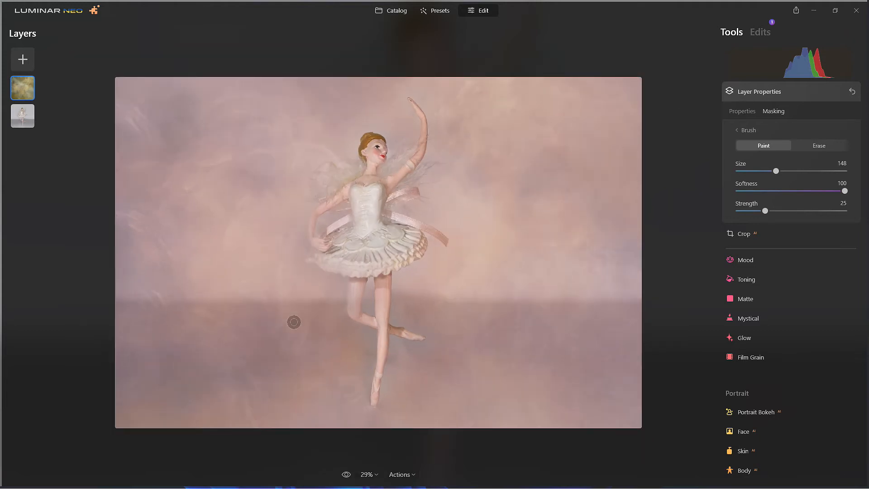
Step: Add the saved image "Ballerina v3 splatter.png" as a new layer above the texture
{"action": "left_click", "coordinate": [23, 59]}
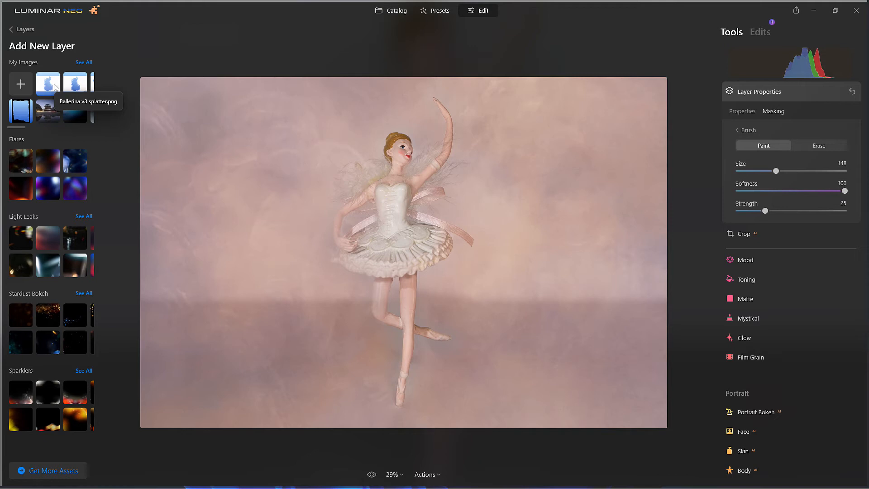
{"action": "left_click", "coordinate": [20, 86]}
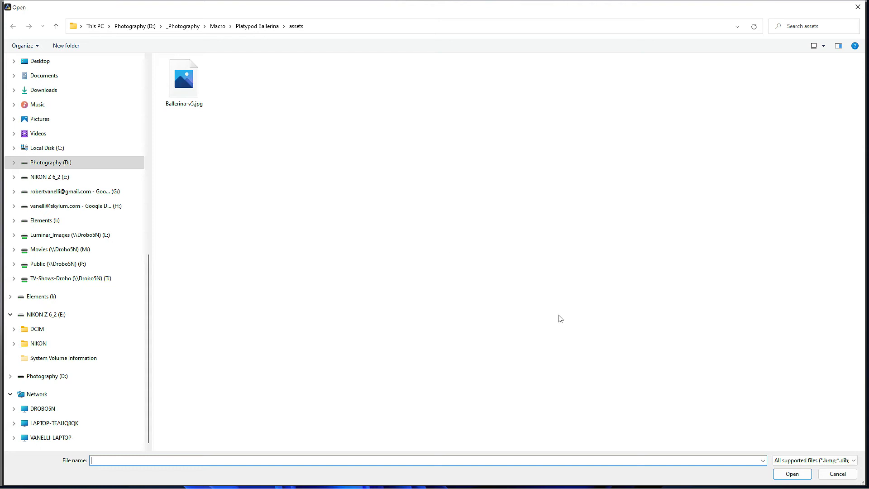
{"action": "left_click", "coordinate": [837, 474]}
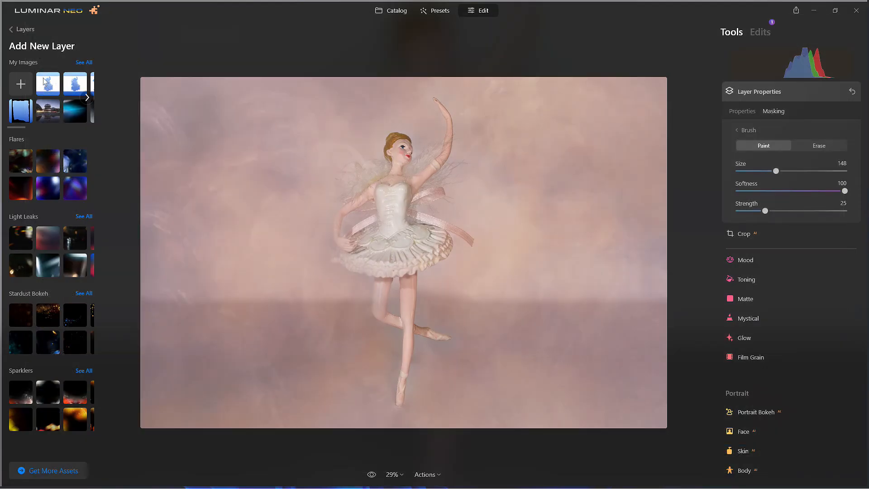
{"action": "left_click", "coordinate": [46, 81]}
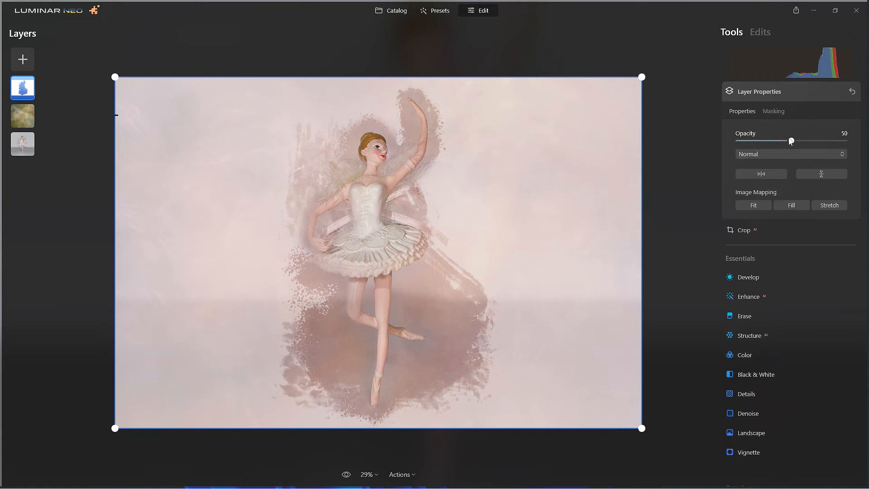
Step: Try the splatter layer at different opacities from 0 to 100 and set its opacity to 45
{"action": "left_click_drag", "start_coordinate": [791, 140], "coordinate": [698, 146]}
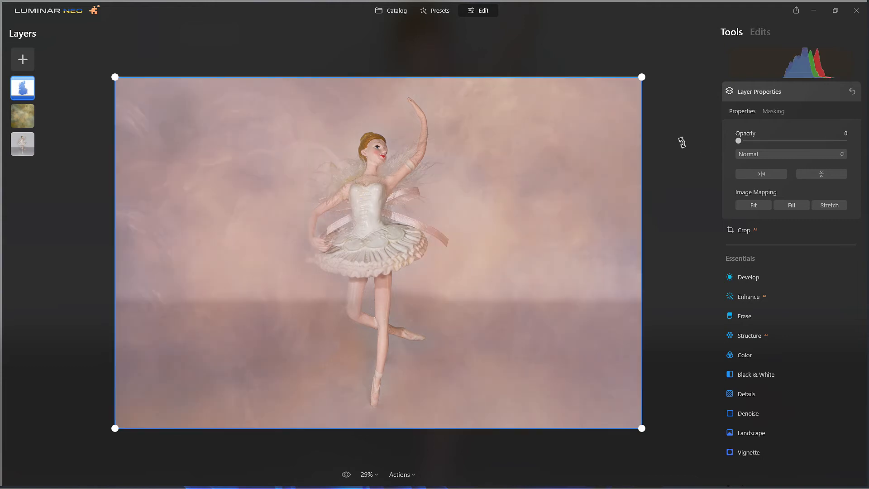
{"action": "left_click_drag", "start_coordinate": [739, 141], "coordinate": [777, 144]}
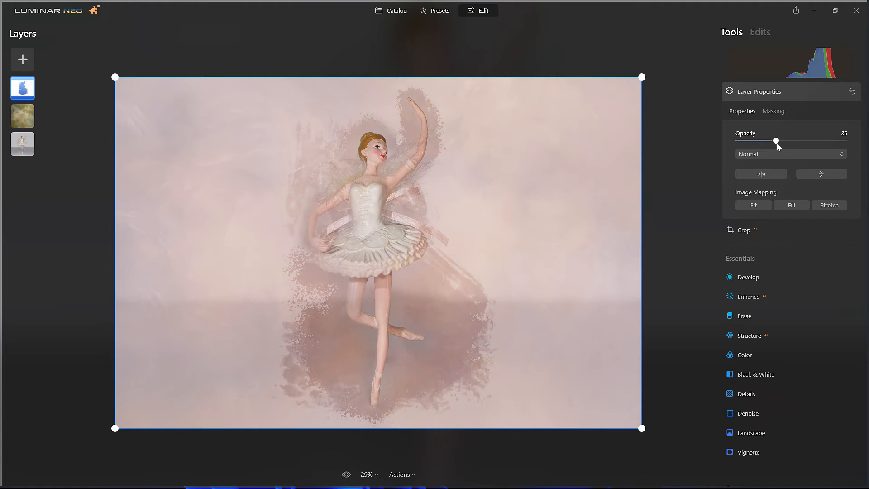
{"action": "left_click_drag", "start_coordinate": [777, 144], "coordinate": [852, 147]}
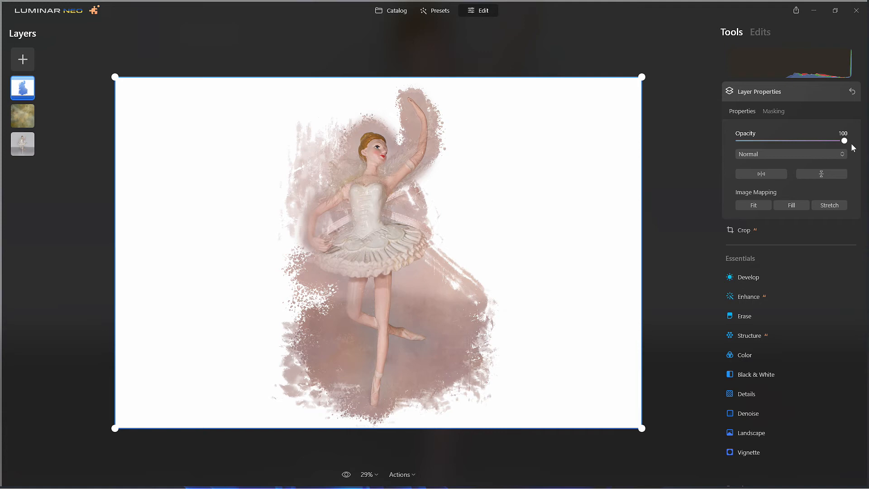
{"action": "left_click_drag", "start_coordinate": [836, 143], "coordinate": [789, 145]}
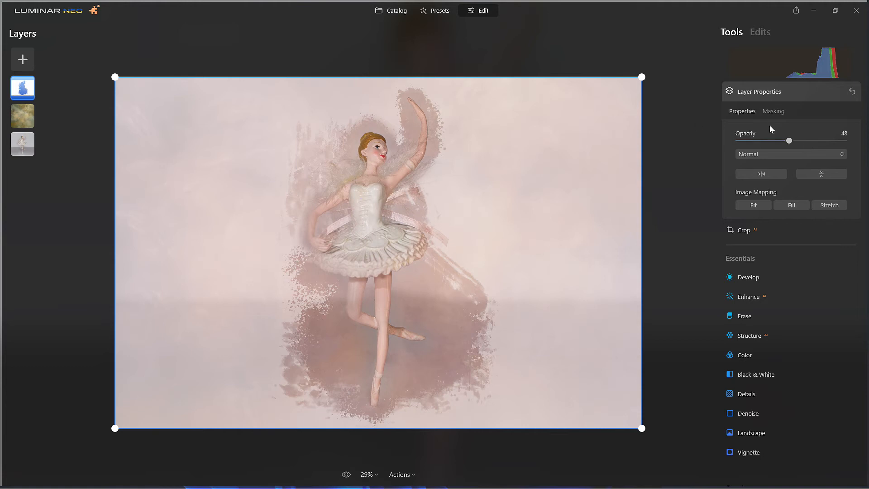
{"action": "mouse_move", "coordinate": [789, 140]}
{"action": "left_mouse_down"}
{"action": "mouse_move", "coordinate": [797, 140]}
{"action": "mouse_move", "coordinate": [777, 140]}
{"action": "mouse_move", "coordinate": [784, 143]}
{"action": "left_mouse_up"}
Step: Start an export to a folder, create "Really completed" inside the Complete folder, and choose it as the export location
{"action": "left_click", "coordinate": [796, 12]}
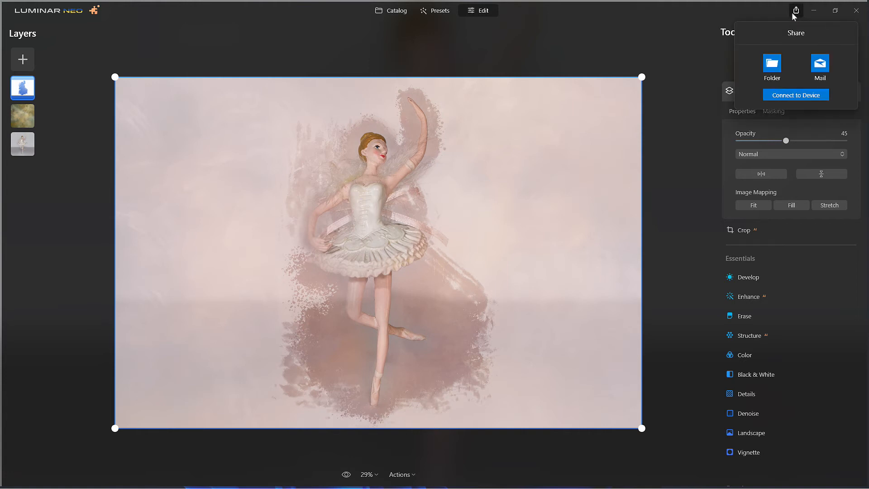
{"action": "left_click", "coordinate": [772, 65]}
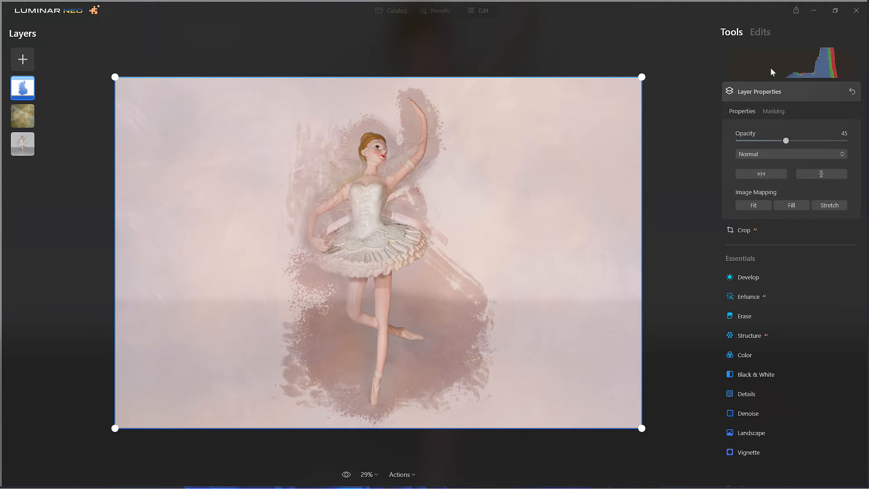
{"action": "left_click", "coordinate": [495, 161]}
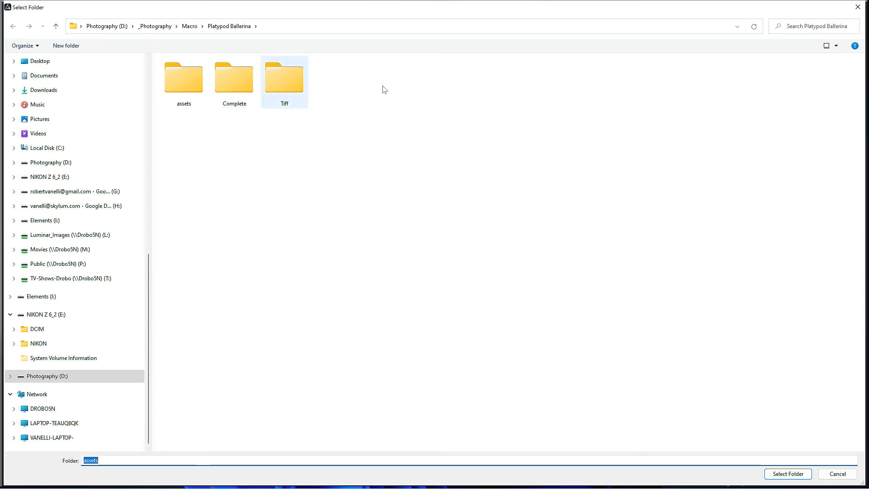
{"action": "left_click", "coordinate": [238, 78]}
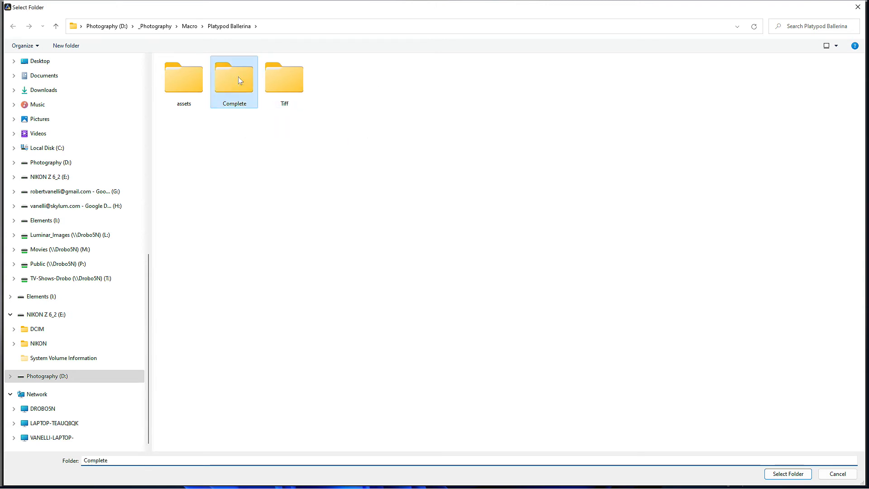
{"action": "double_click", "coordinate": [238, 78]}
{"action": "right_click", "coordinate": [227, 74]}
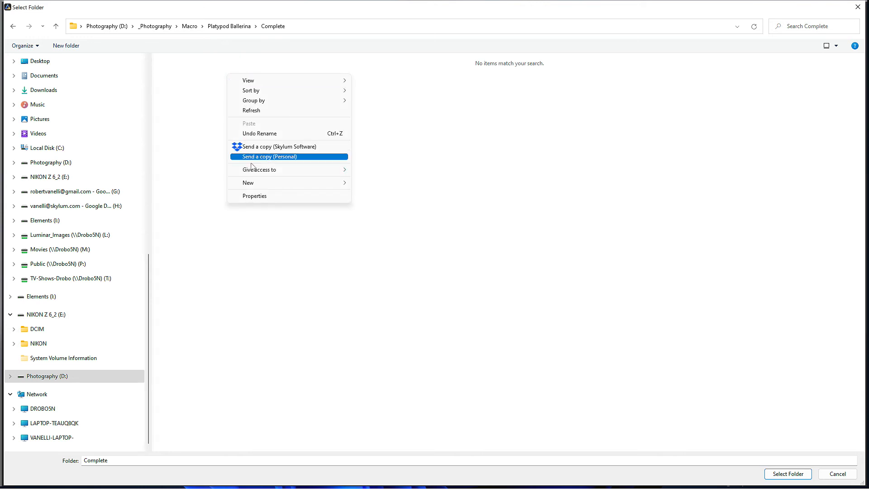
{"action": "mouse_move", "coordinate": [285, 184]}
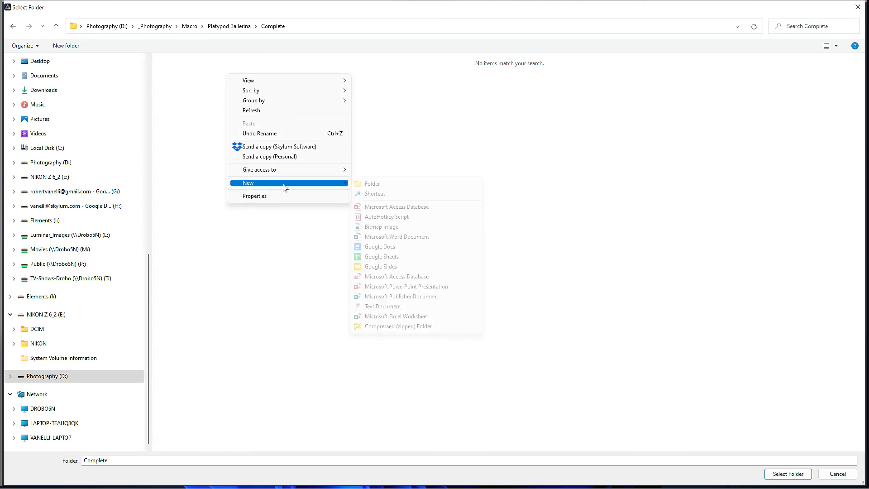
{"action": "left_click", "coordinate": [363, 184]}
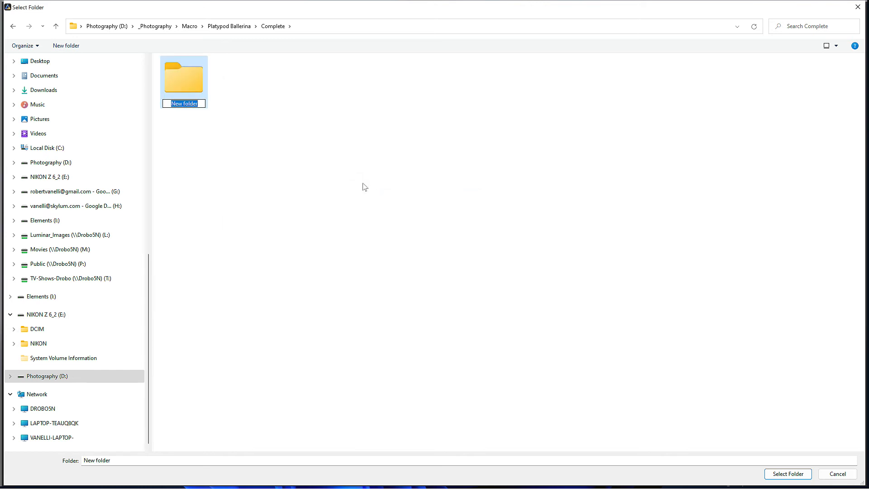
{"action": "type", "text": "Really completed"}
{"action": "key", "text": "Return"}
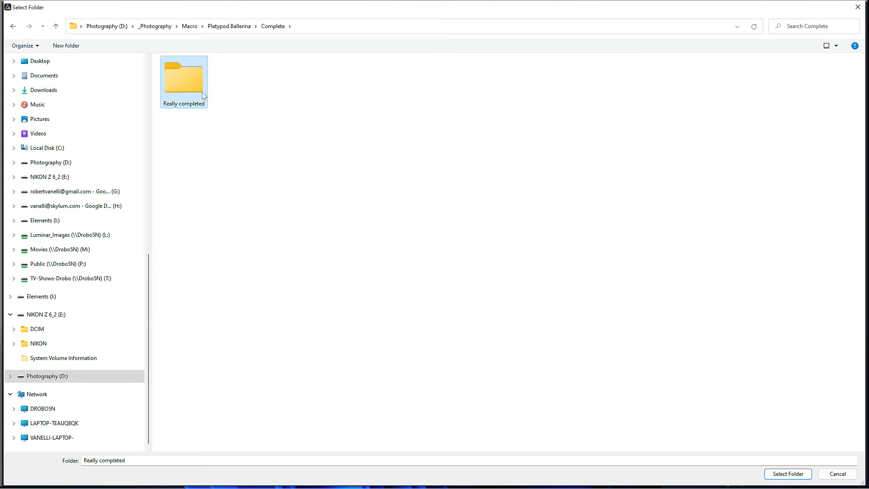
{"action": "double_click", "coordinate": [191, 85]}
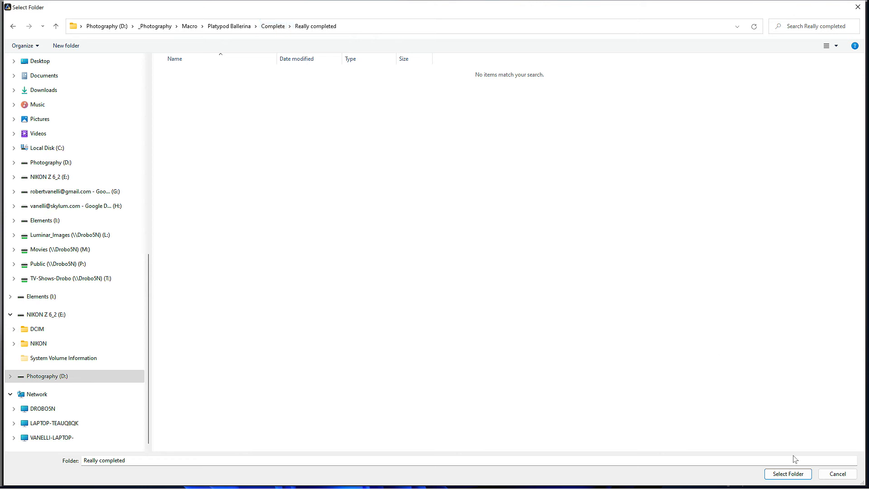
{"action": "left_click", "coordinate": [799, 478]}
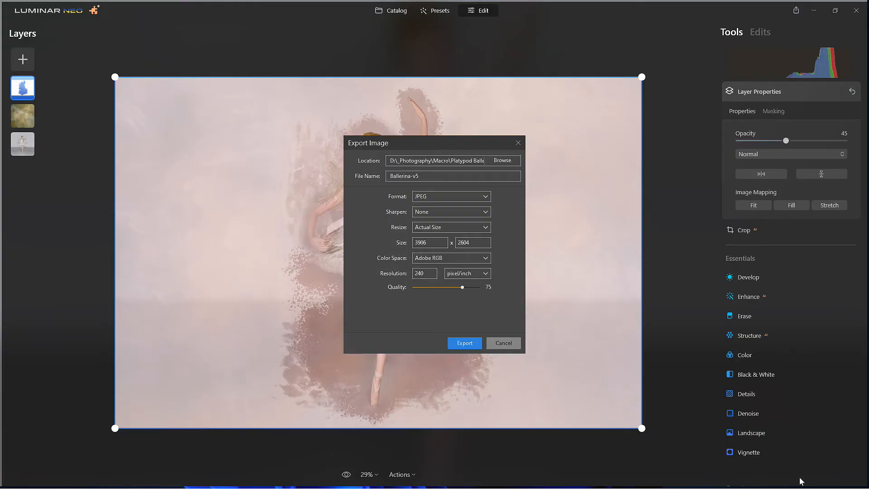
Step: Name the export file Ballerina-v1 and export it as an actual-size JPEG at quality 75
{"action": "left_click", "coordinate": [427, 178]}
{"action": "key", "text": "BackSpace"}
{"action": "type", "text": "1"}
{"action": "left_click", "coordinate": [458, 344]}
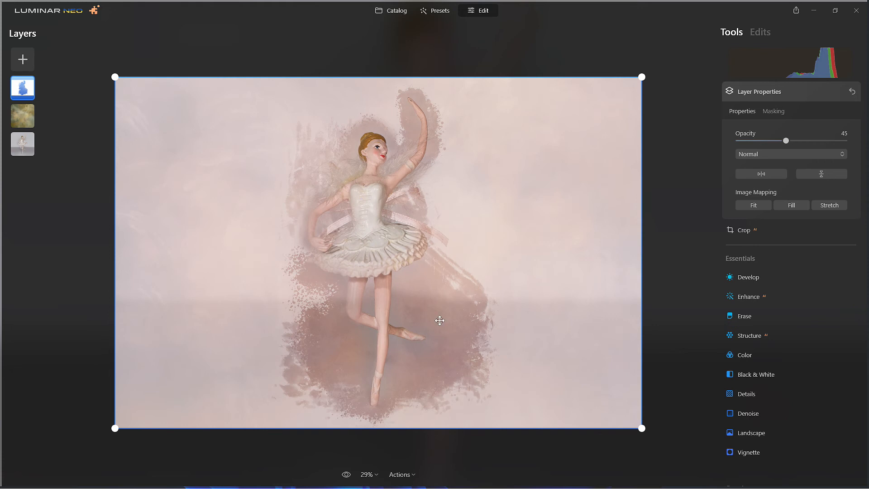
Step: Open the exported Ballerina-v1.jpg from the catalog's "Really completed" folder inside Complete for editing
{"action": "key", "text": "g"}
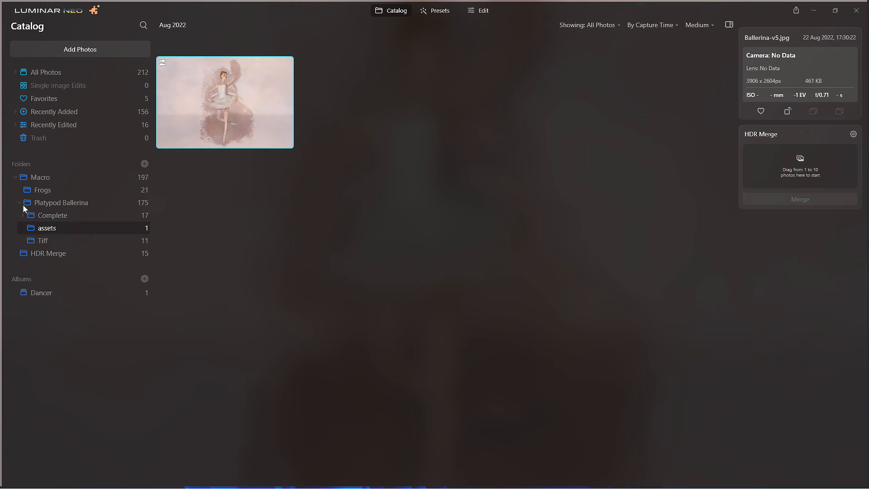
{"action": "left_click", "coordinate": [33, 218]}
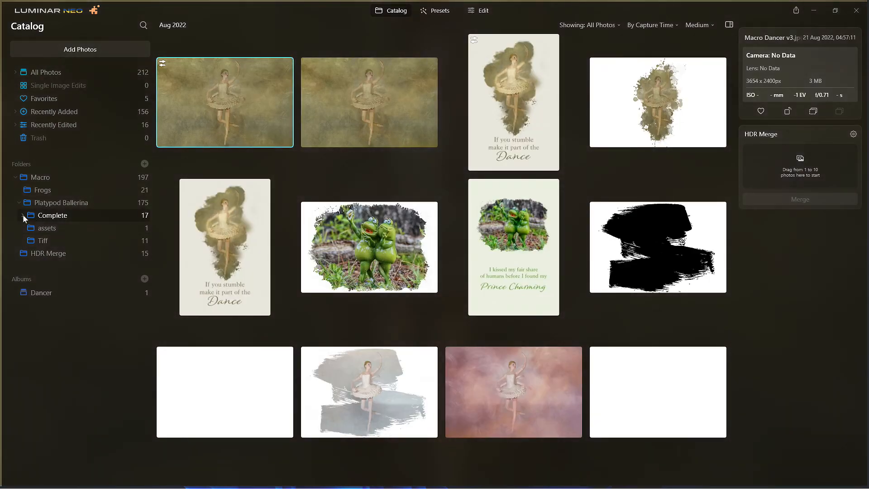
{"action": "left_click", "coordinate": [22, 215]}
{"action": "left_click", "coordinate": [52, 231]}
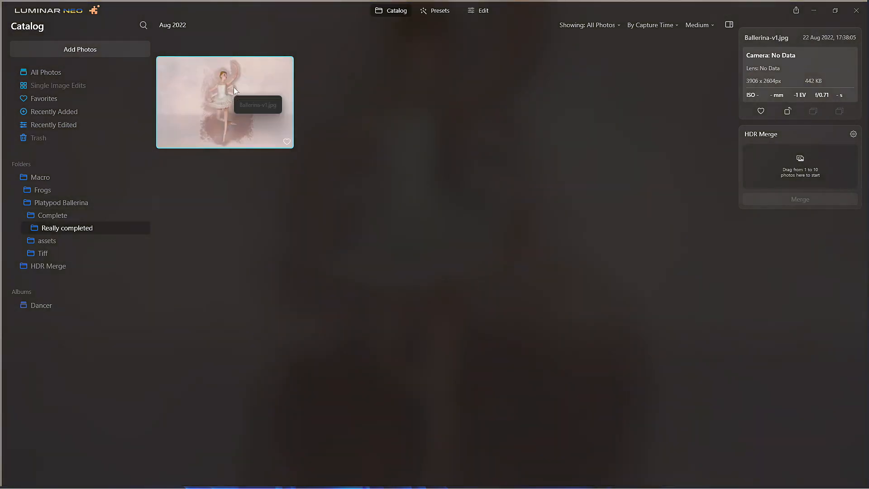
{"action": "double_click", "coordinate": [233, 87]}
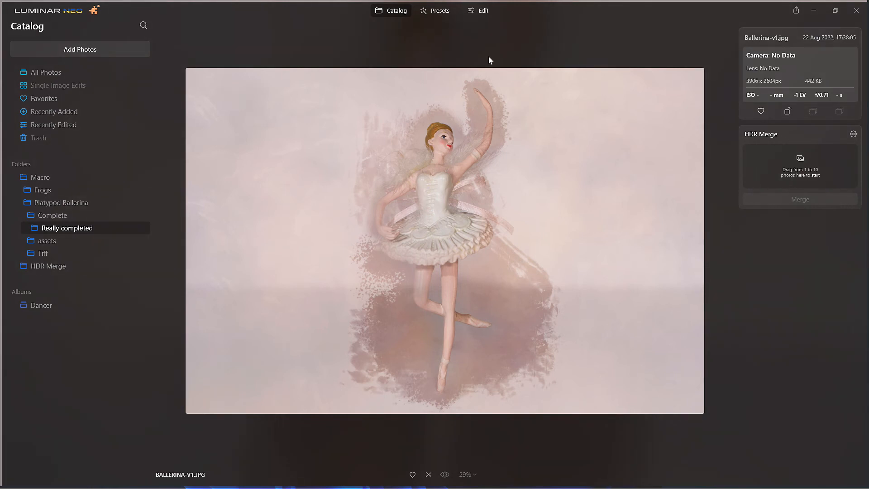
{"action": "left_click", "coordinate": [484, 11]}
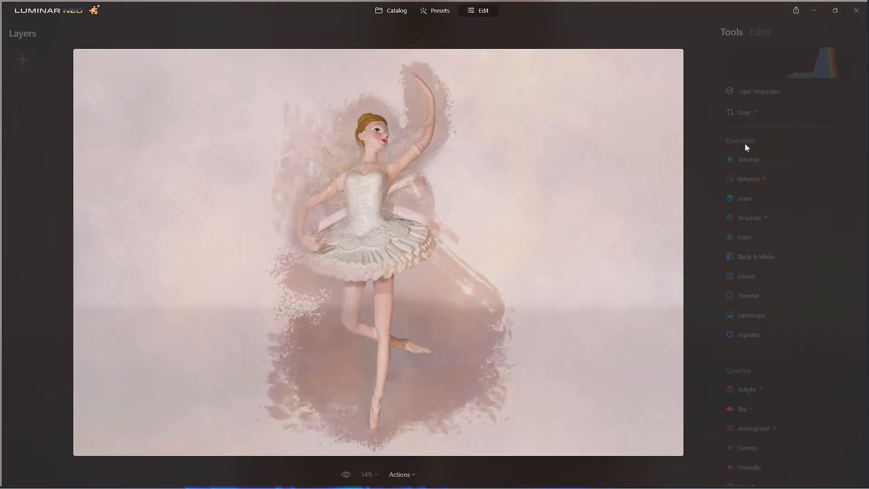
Step: Try the Structure adjustment on the flattened image at amounts 78 and 27, and reset it
{"action": "left_click", "coordinate": [748, 216]}
{"action": "left_click_drag", "start_coordinate": [792, 267], "coordinate": [812, 268]}
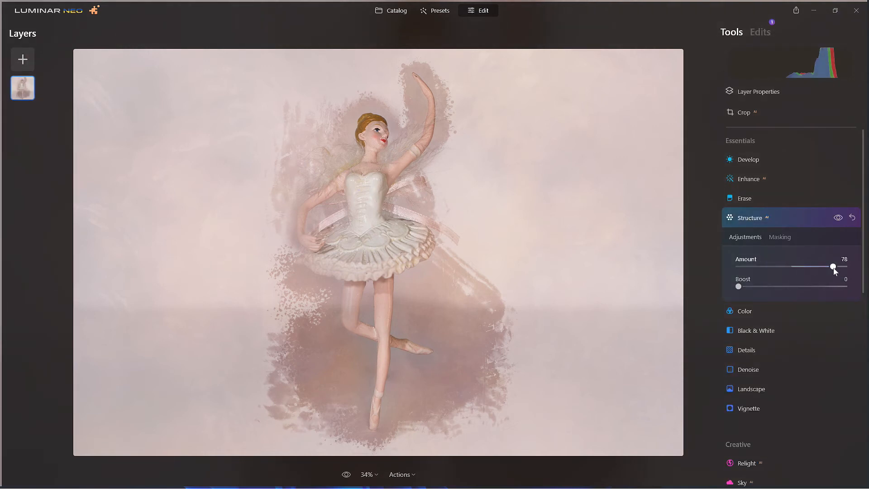
{"action": "left_click_drag", "start_coordinate": [832, 267], "coordinate": [807, 271]}
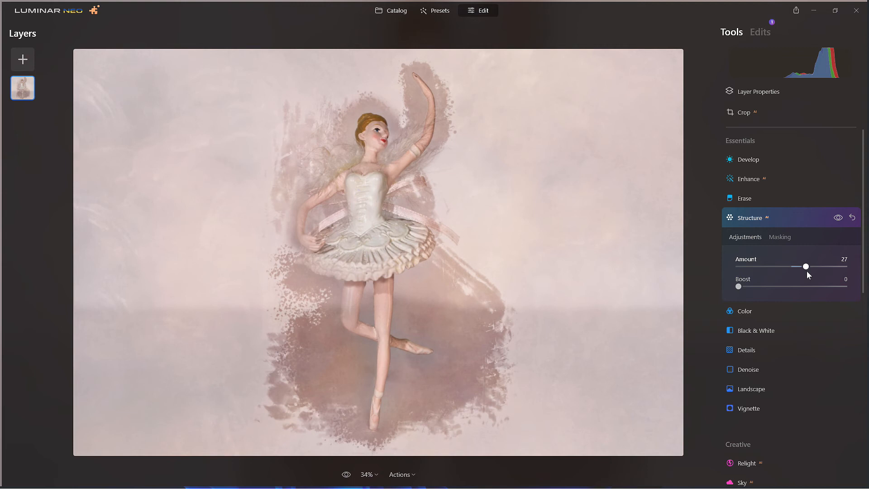
{"action": "left_click", "coordinate": [852, 218]}
Step: Apply the Enhance adjustment to the flattened ballerina image with Accent set to 11
{"action": "left_click", "coordinate": [750, 179]}
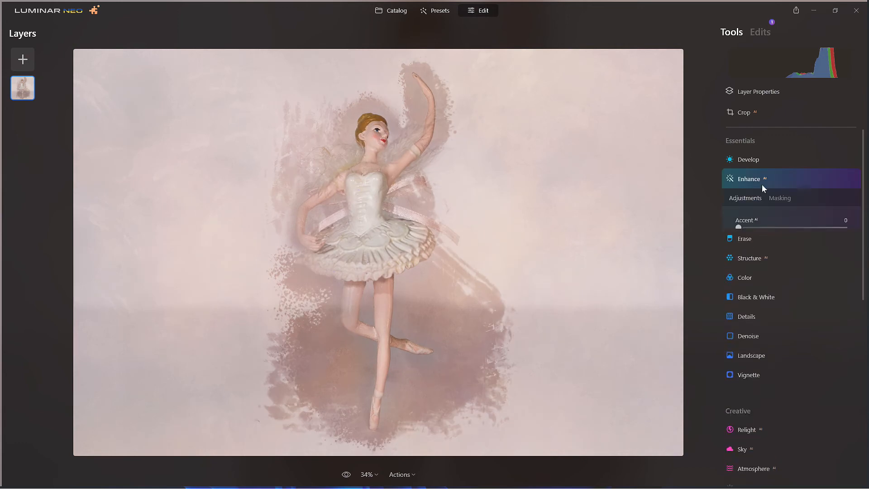
{"action": "mouse_move", "coordinate": [762, 229]}
{"action": "left_mouse_down"}
{"action": "mouse_move", "coordinate": [781, 230]}
{"action": "mouse_move", "coordinate": [755, 233]}
{"action": "left_mouse_up"}
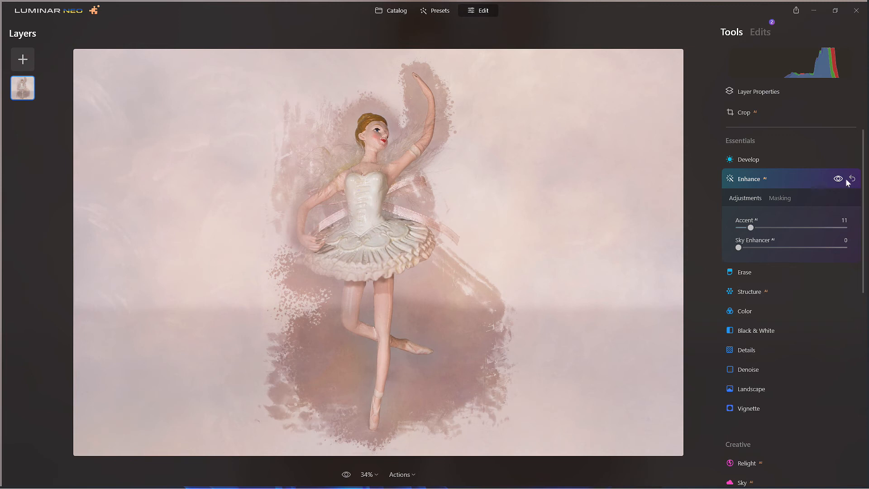
{"action": "left_click", "coordinate": [770, 177]}
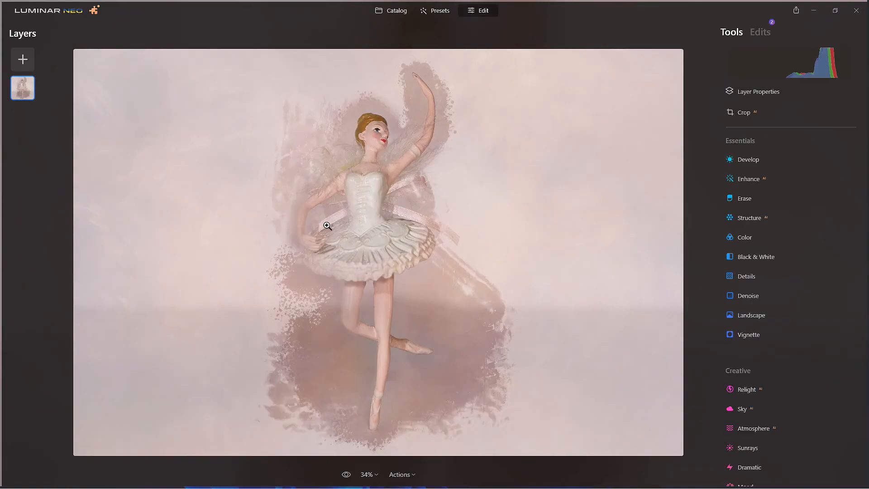
Step: Return to the catalog and show the photos of the Macro folder, followed by its Platypod Ballerina subfolder
{"action": "key", "text": "g"}
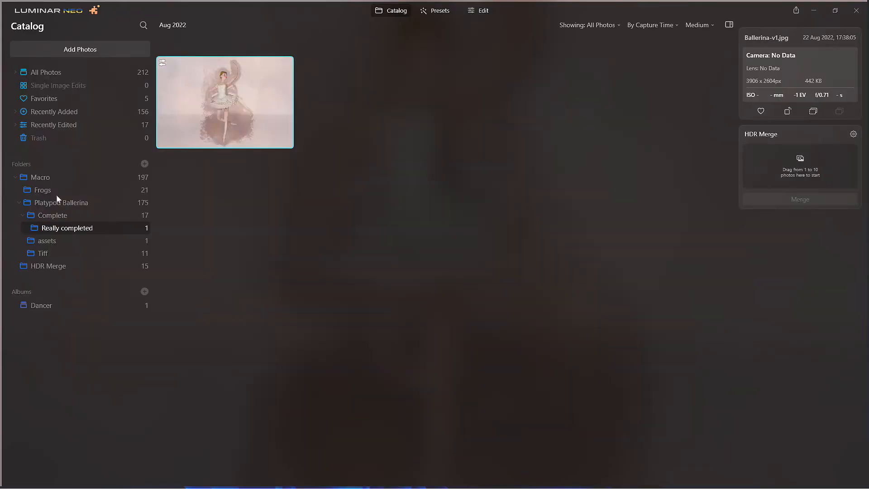
{"action": "left_click", "coordinate": [41, 177]}
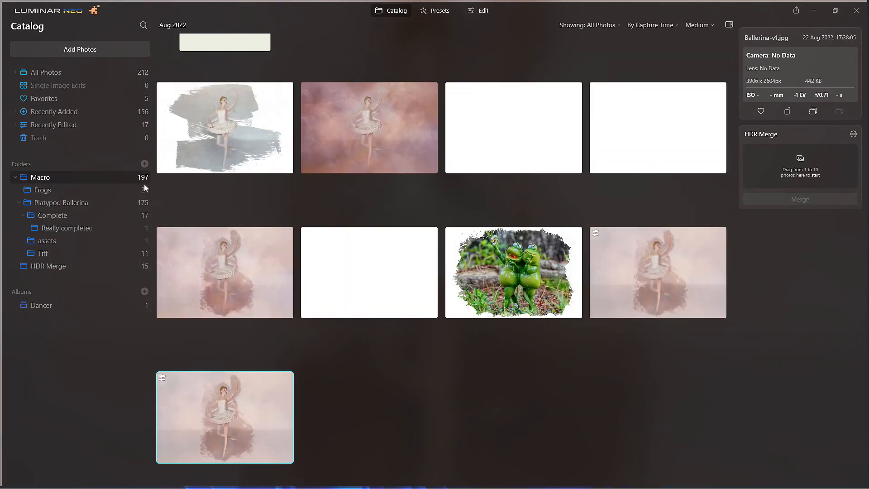
{"action": "left_click", "coordinate": [107, 205]}
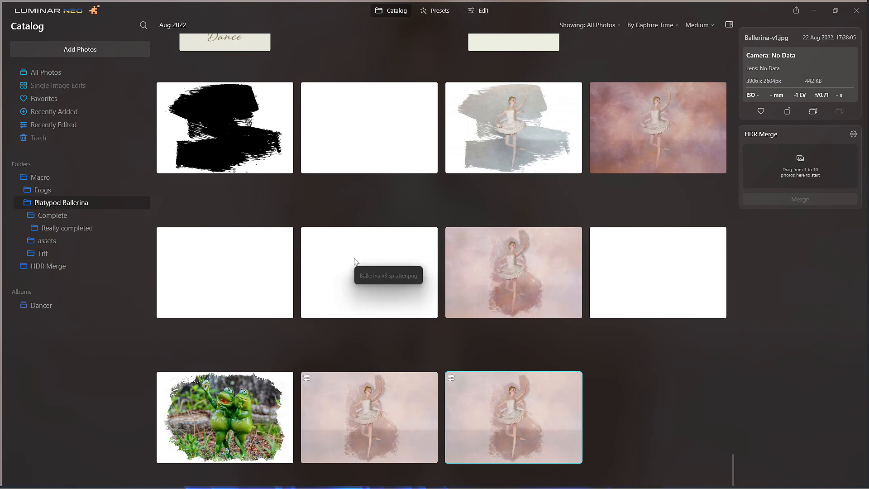
Step: Look through the Platypod Ballerina folder's photos from the finished composites back to the earlier shots
{"action": "scroll", "coordinate": [355, 262], "scroll_direction": "up", "scroll_amount": 10}
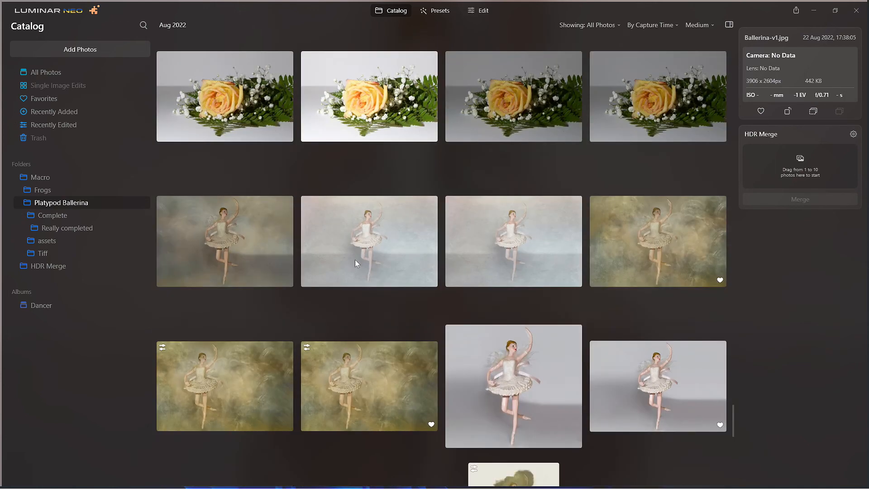
{"action": "scroll", "coordinate": [355, 261], "scroll_direction": "up", "scroll_amount": 10}
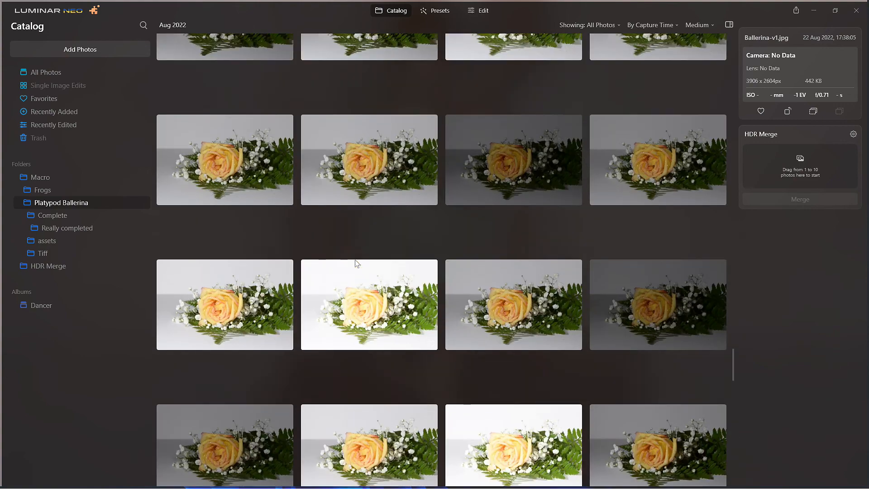
{"action": "scroll", "coordinate": [355, 261], "scroll_direction": "up", "scroll_amount": 5}
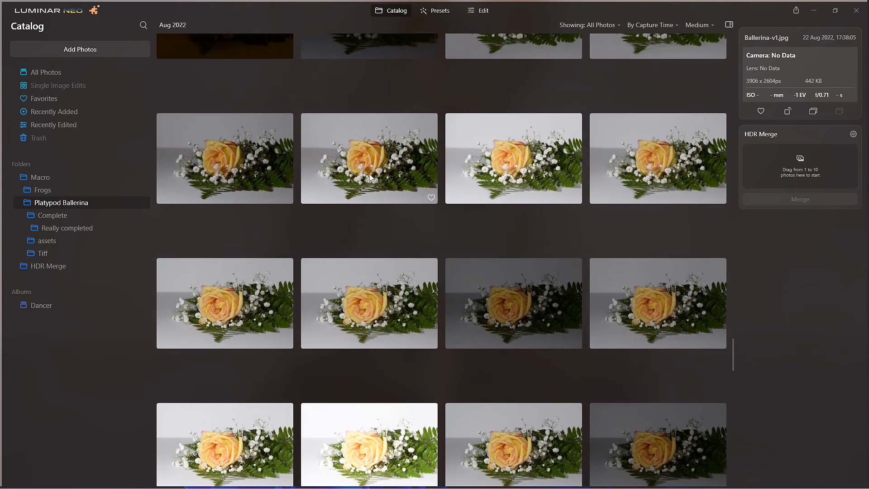
{"action": "scroll", "coordinate": [408, 166], "scroll_direction": "up", "scroll_amount": 4}
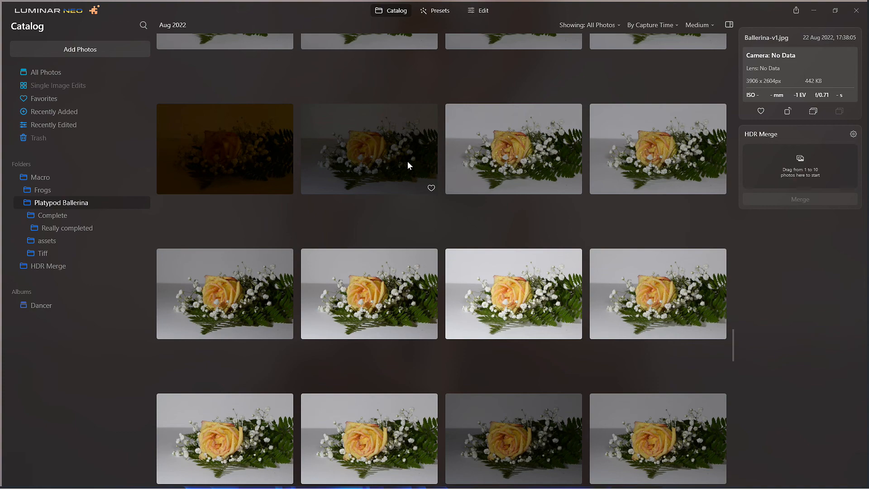
{"action": "scroll", "coordinate": [407, 163], "scroll_direction": "up", "scroll_amount": 5}
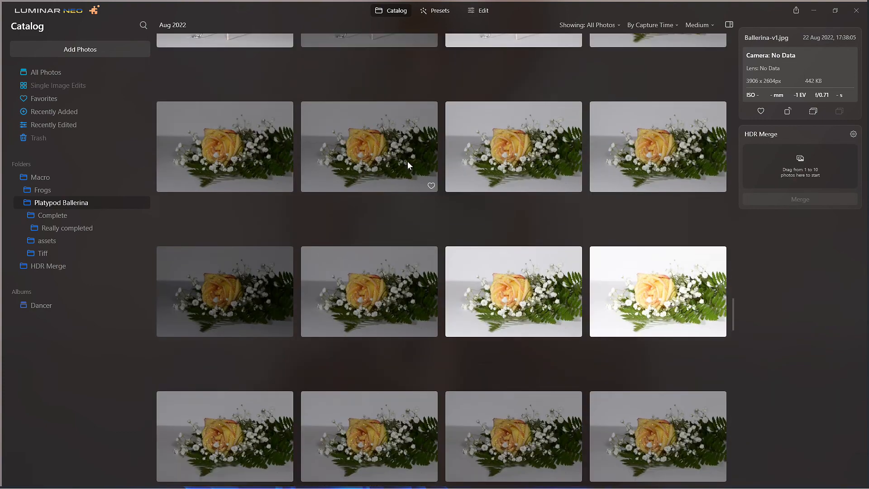
{"action": "scroll", "coordinate": [408, 163], "scroll_direction": "up", "scroll_amount": 5}
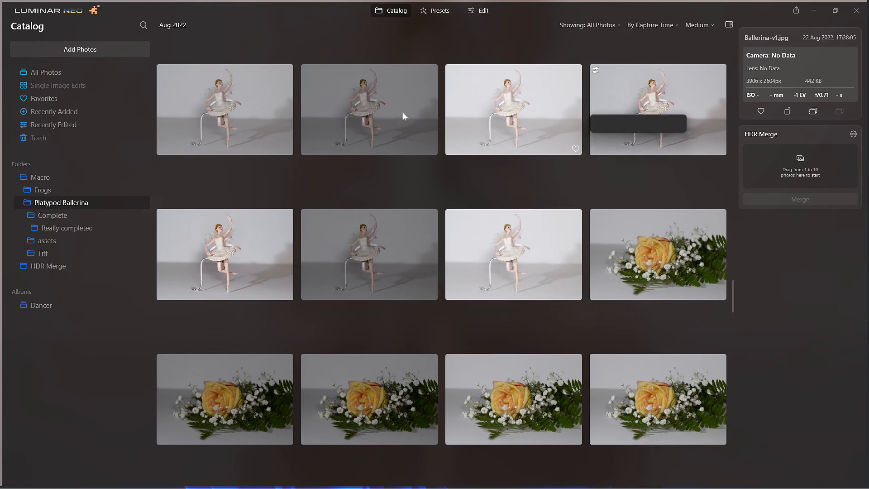
{"action": "scroll", "coordinate": [500, 252], "scroll_direction": "up", "scroll_amount": 2}
{"action": "scroll", "coordinate": [500, 252], "scroll_direction": "up", "scroll_amount": 8}
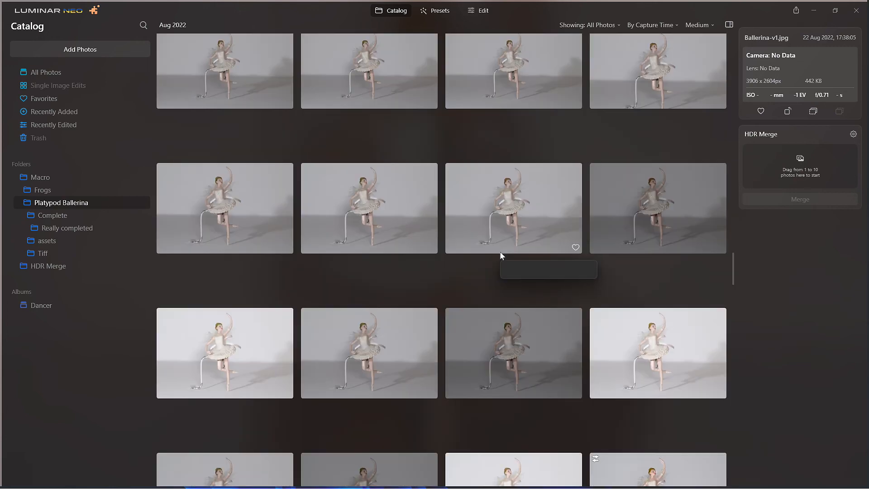
{"action": "scroll", "coordinate": [499, 256], "scroll_direction": "up", "scroll_amount": 5}
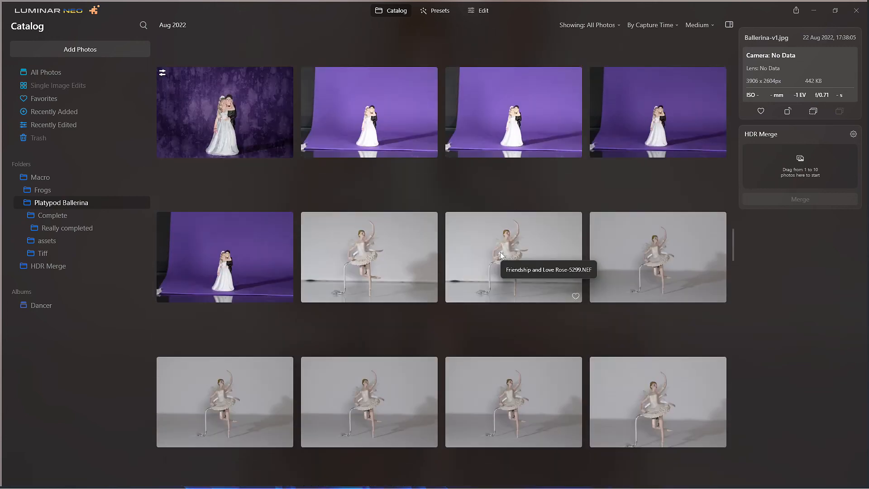
{"action": "scroll", "coordinate": [500, 251], "scroll_direction": "up", "scroll_amount": 2}
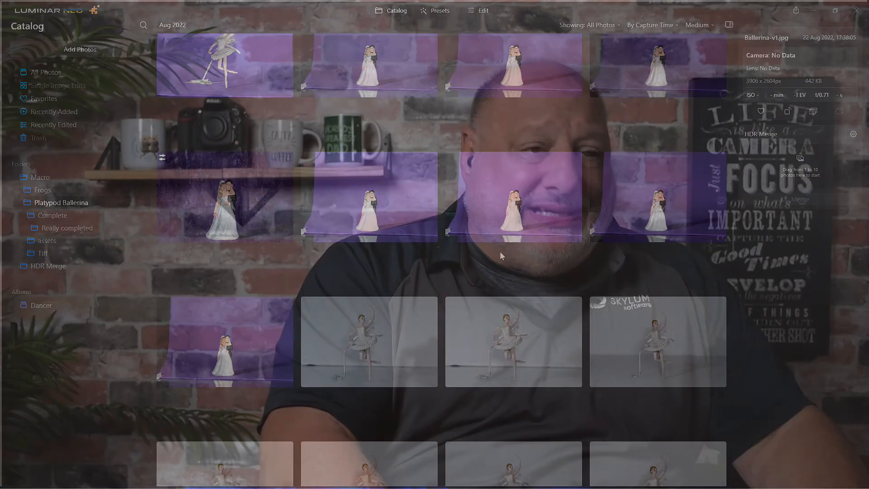